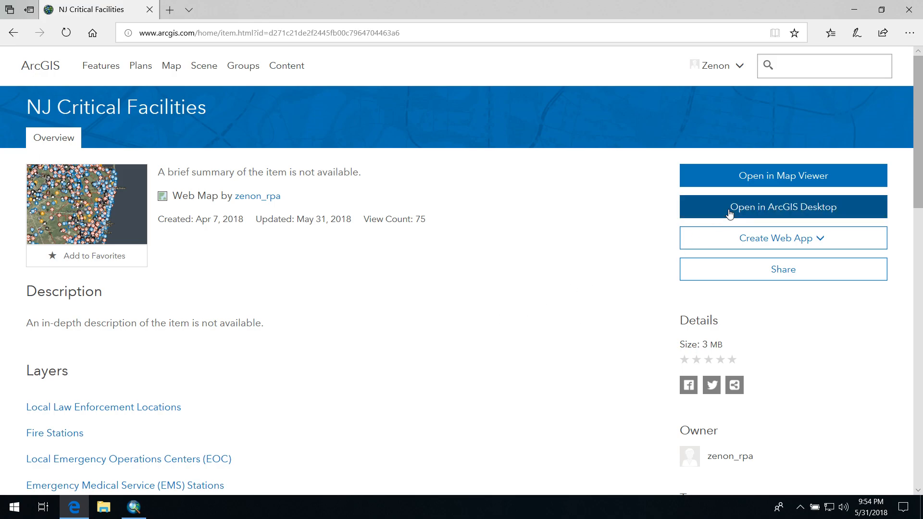
Open the NJ Critical Facilities web map in ArcGIS Desktop and switch to its ArcMap window
{"action": "left_click", "coordinate": [729, 214]}
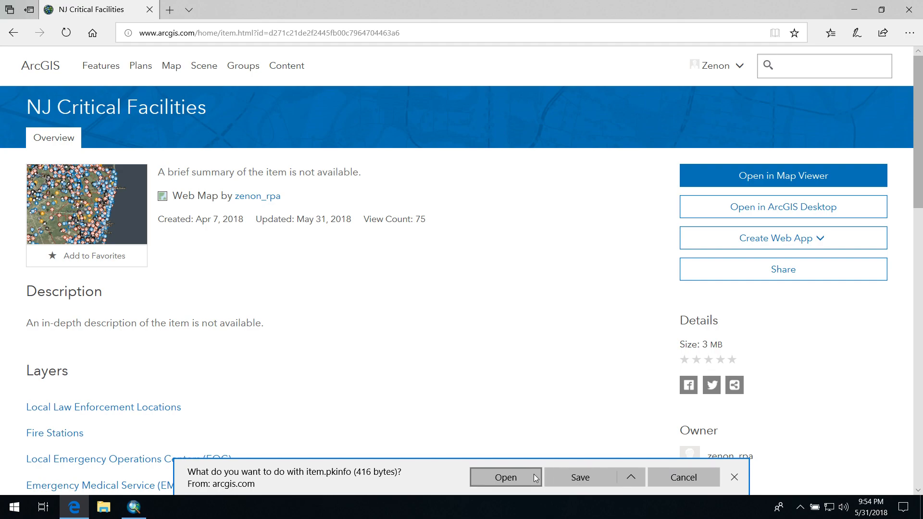
{"action": "left_click", "coordinate": [125, 516]}
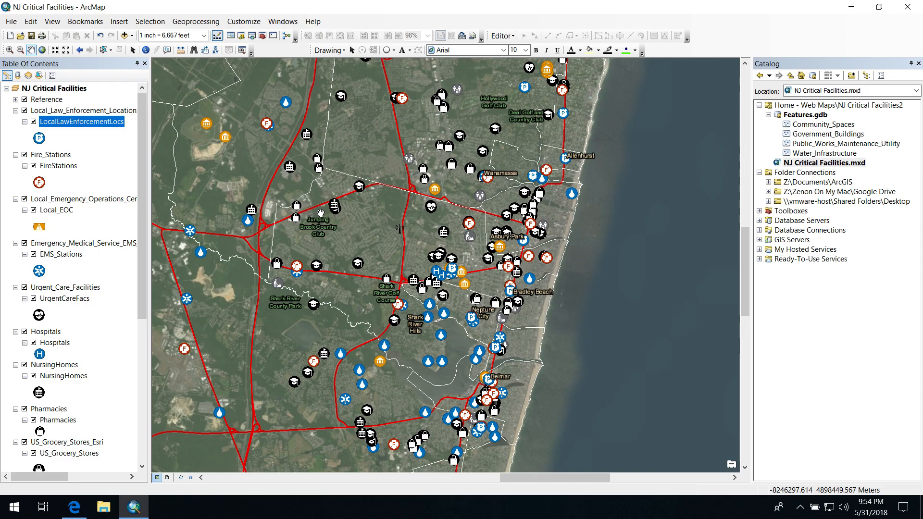
Identify the Jersey Shore hospital and the Neptune Township government building on the map to examine their attributes
{"action": "scroll", "coordinate": [452, 267], "scroll_direction": "up", "scroll_amount": 2}
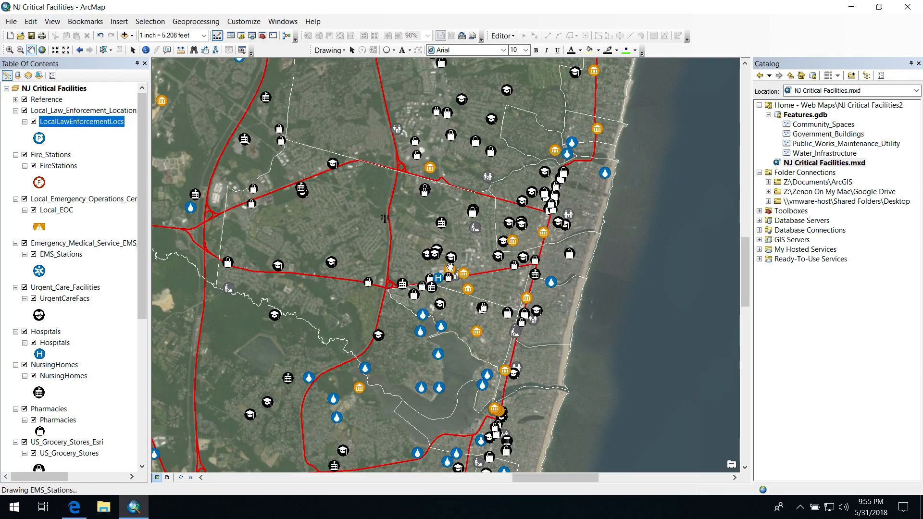
{"action": "scroll", "coordinate": [450, 267], "scroll_direction": "up", "scroll_amount": 1}
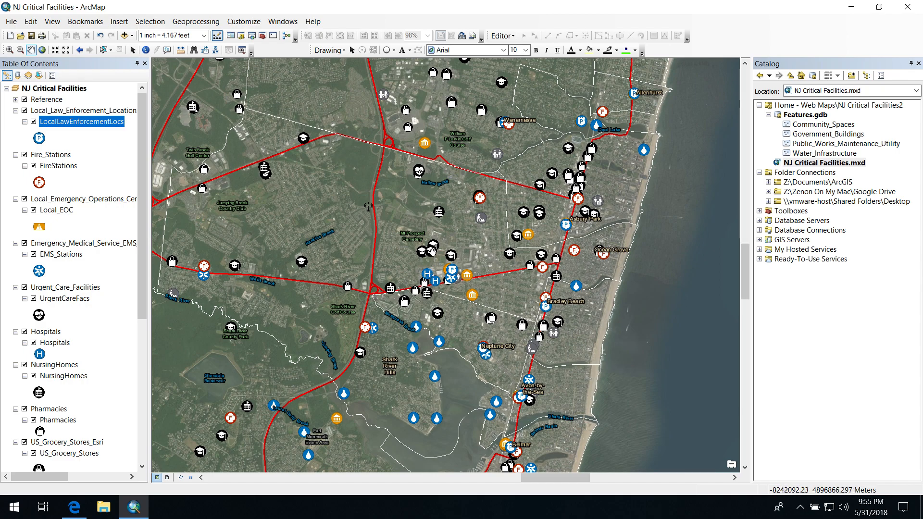
{"action": "scroll", "coordinate": [445, 268], "scroll_direction": "up", "scroll_amount": 2}
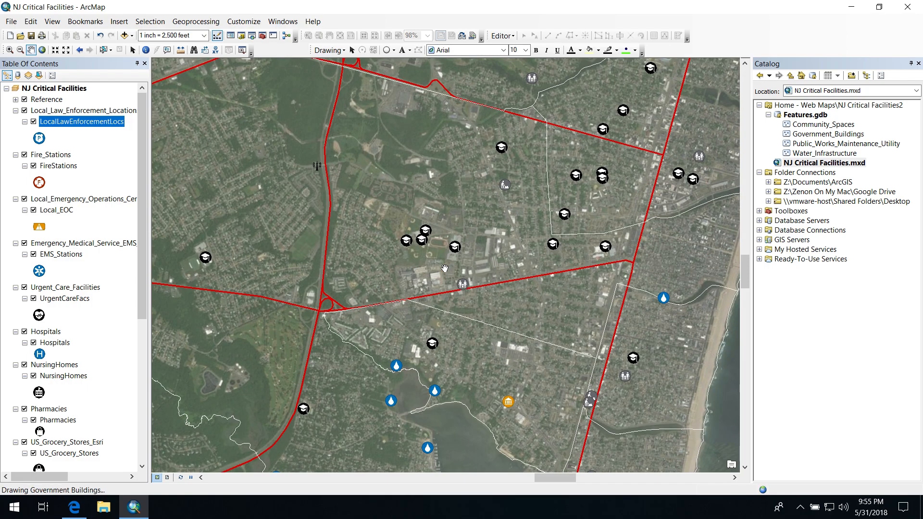
{"action": "scroll", "coordinate": [445, 268], "scroll_direction": "up", "scroll_amount": 1}
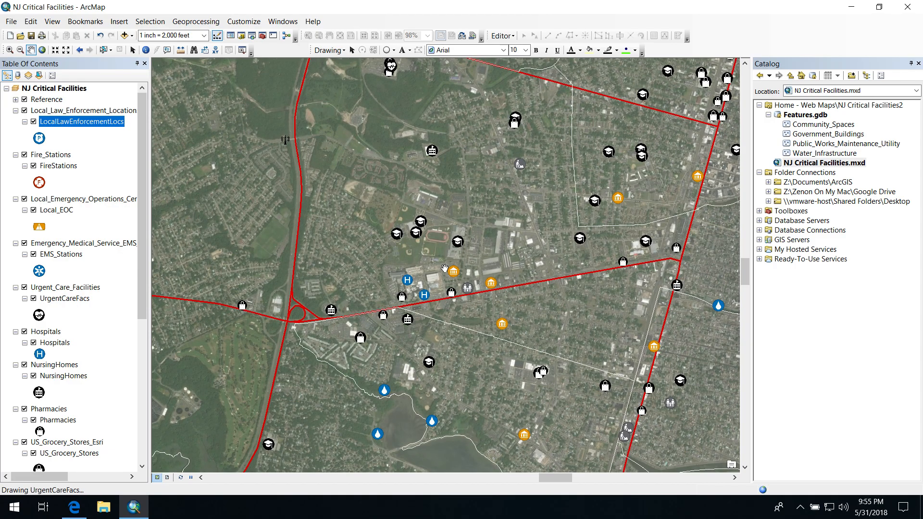
{"action": "scroll", "coordinate": [445, 268], "scroll_direction": "up", "scroll_amount": 5}
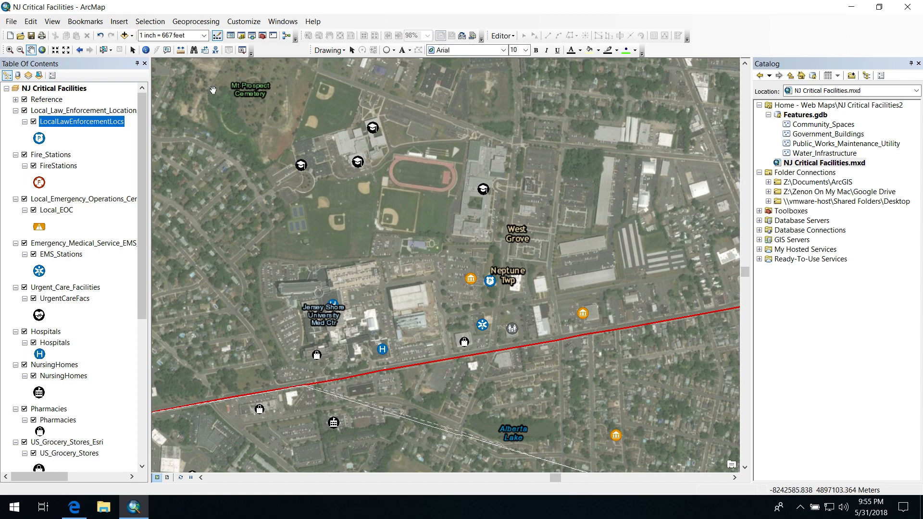
{"action": "left_click", "coordinate": [145, 50]}
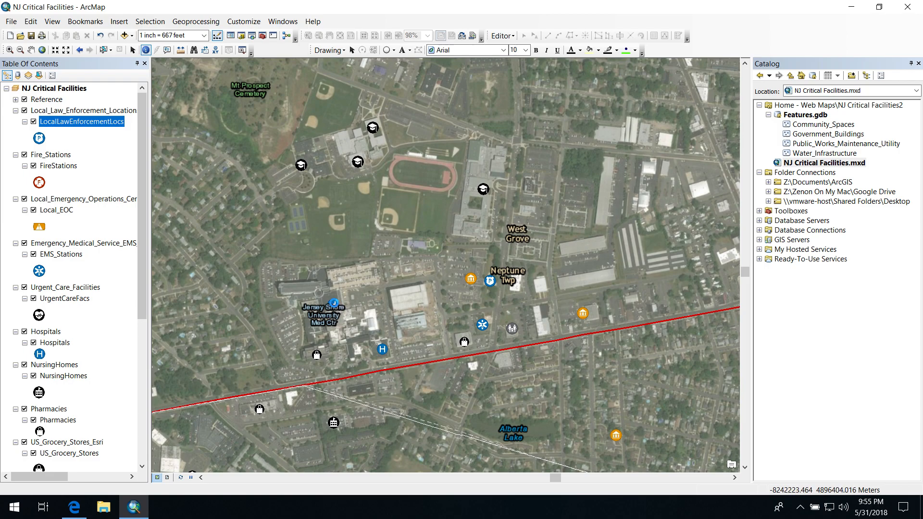
{"action": "left_click", "coordinate": [331, 301]}
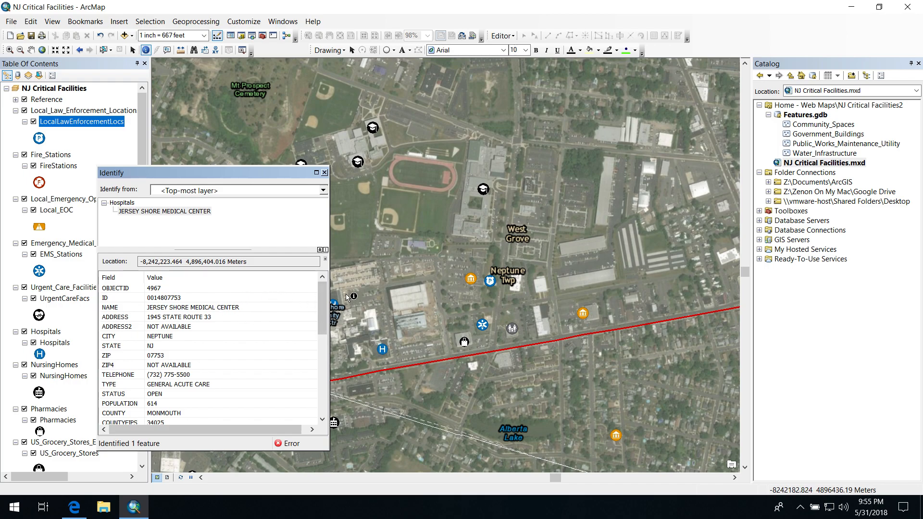
{"action": "left_click", "coordinate": [466, 281]}
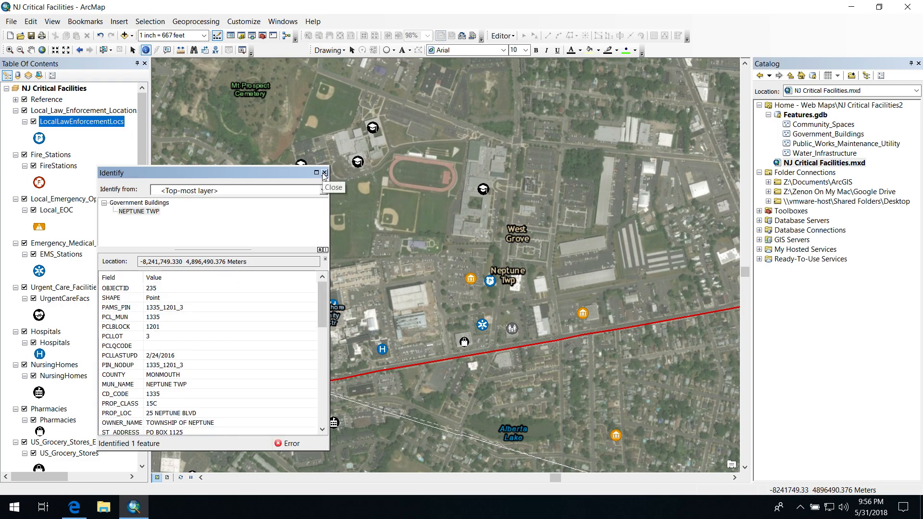
{"action": "left_click", "coordinate": [325, 173]}
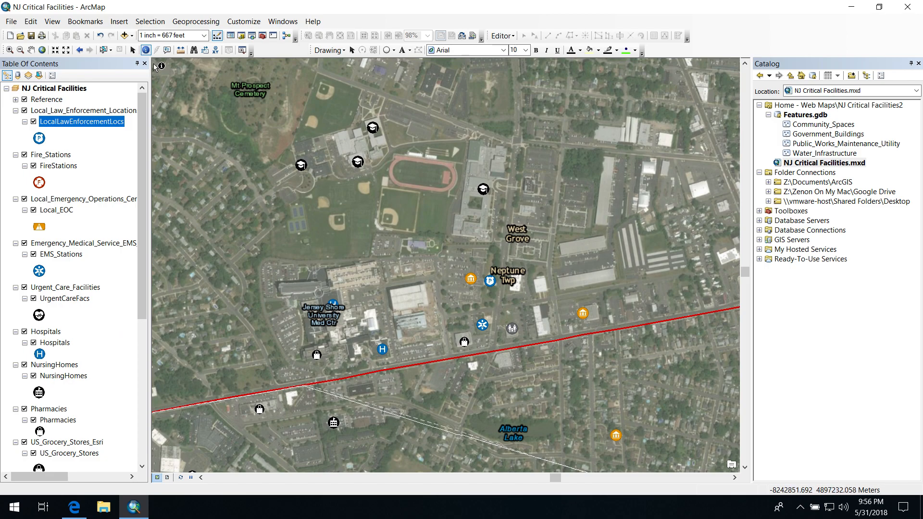
Measure a straight-line distance from the Jersey Shore hospital to a point northeast of the school buildings
{"action": "left_click", "coordinate": [183, 52]}
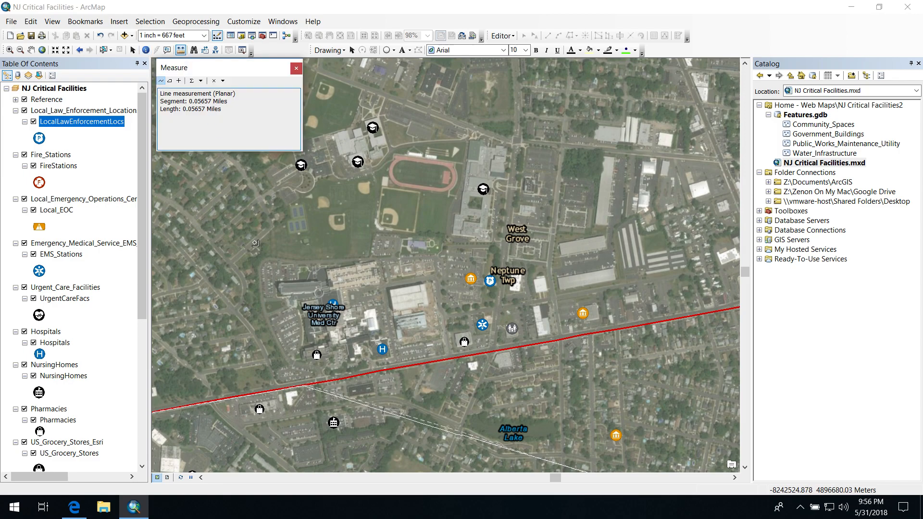
{"action": "left_click", "coordinate": [335, 305]}
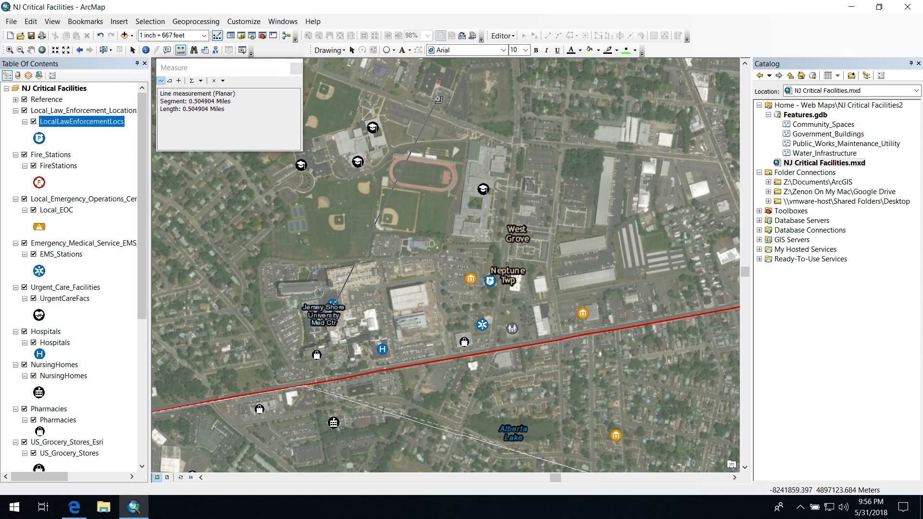
{"action": "left_click", "coordinate": [531, 162]}
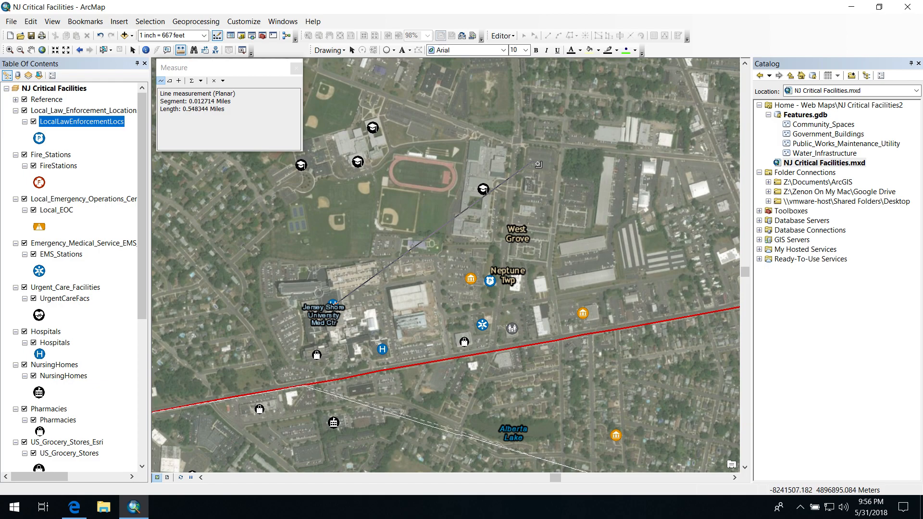
{"action": "left_click", "coordinate": [296, 67]}
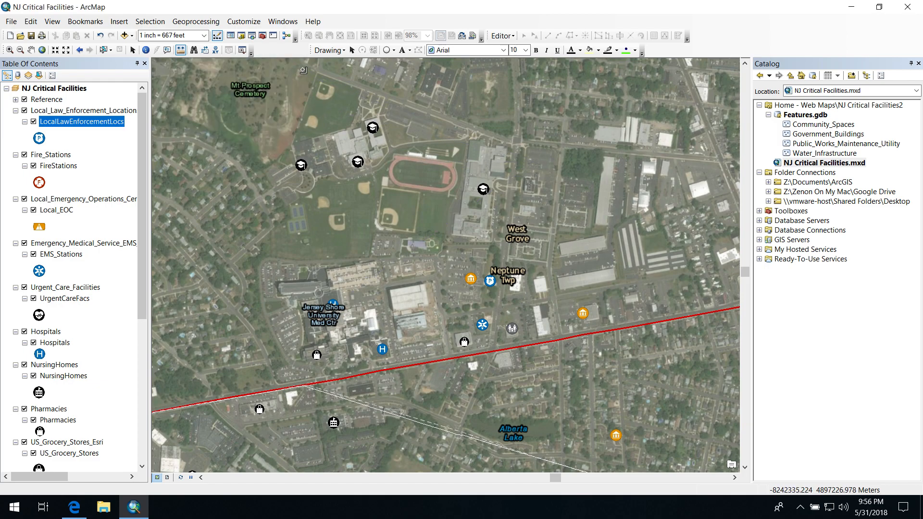
Draw a circle graphic centred on the Jersey Shore hospital, reaching east just past the Neptune Township municipal buildings
{"action": "left_click", "coordinate": [387, 51]}
{"action": "left_click_drag", "start_coordinate": [333, 306], "coordinate": [447, 169]}
{"action": "left_click_drag", "start_coordinate": [464, 124], "coordinate": [468, 118]}
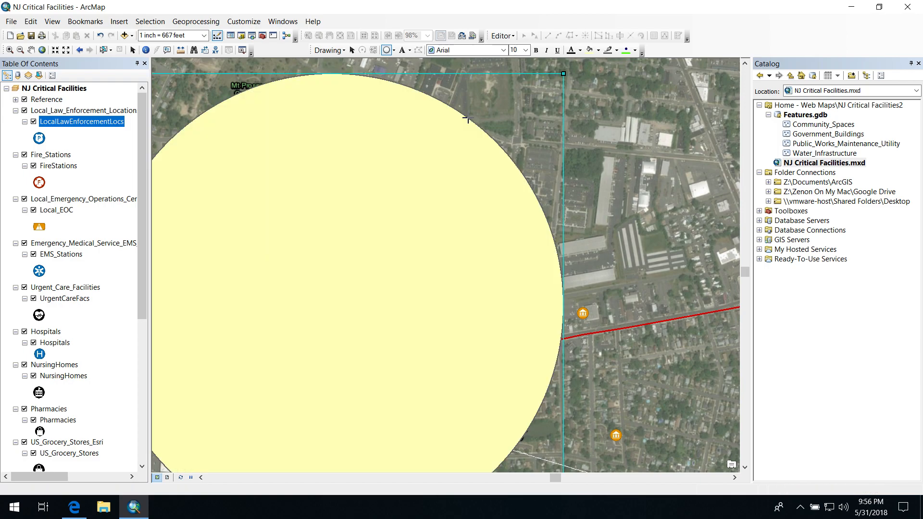
Give the circle no fill color and a black outline, and deselect it
{"action": "right_click", "coordinate": [360, 246]}
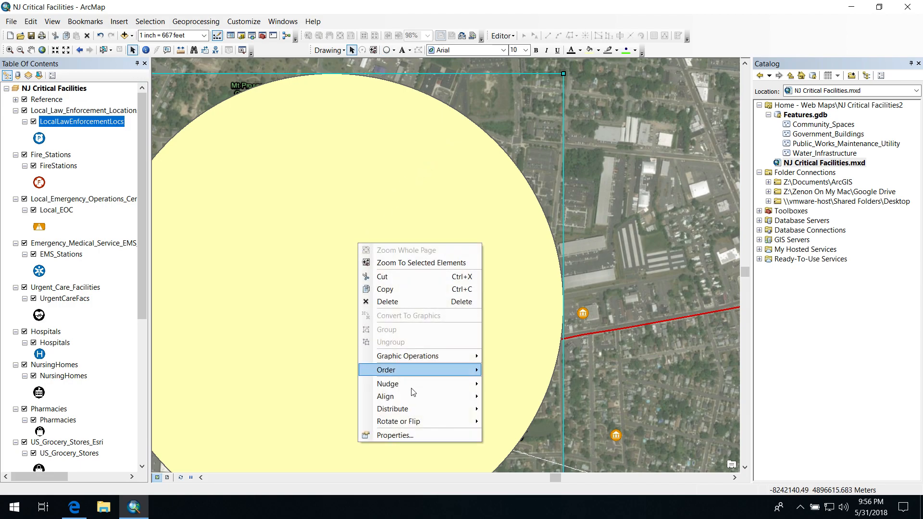
{"action": "left_click", "coordinate": [408, 437]}
{"action": "left_click", "coordinate": [414, 198]}
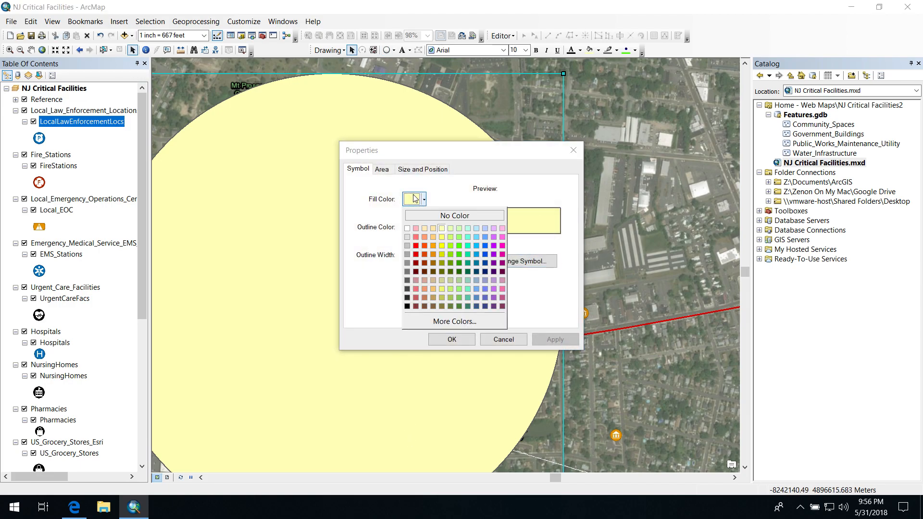
{"action": "left_click", "coordinate": [420, 216]}
{"action": "left_click", "coordinate": [417, 227]}
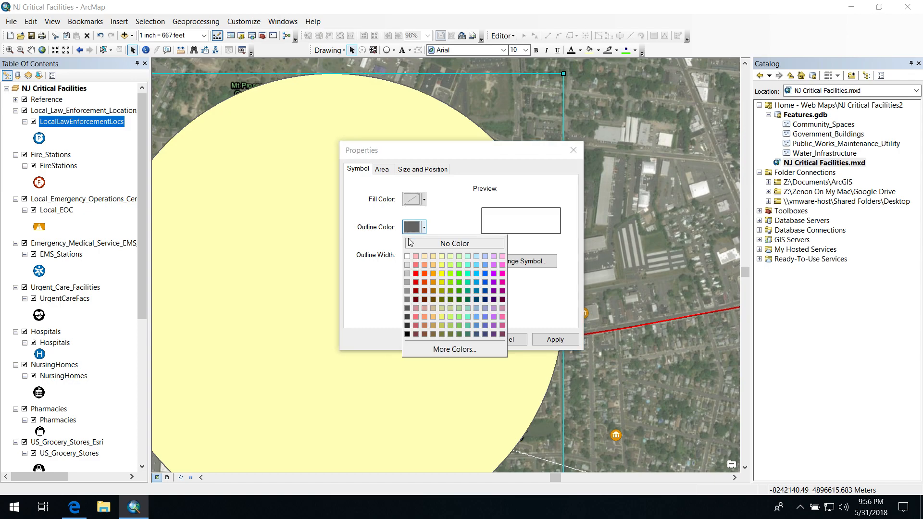
{"action": "left_click", "coordinate": [411, 333]}
{"action": "left_click", "coordinate": [437, 339]}
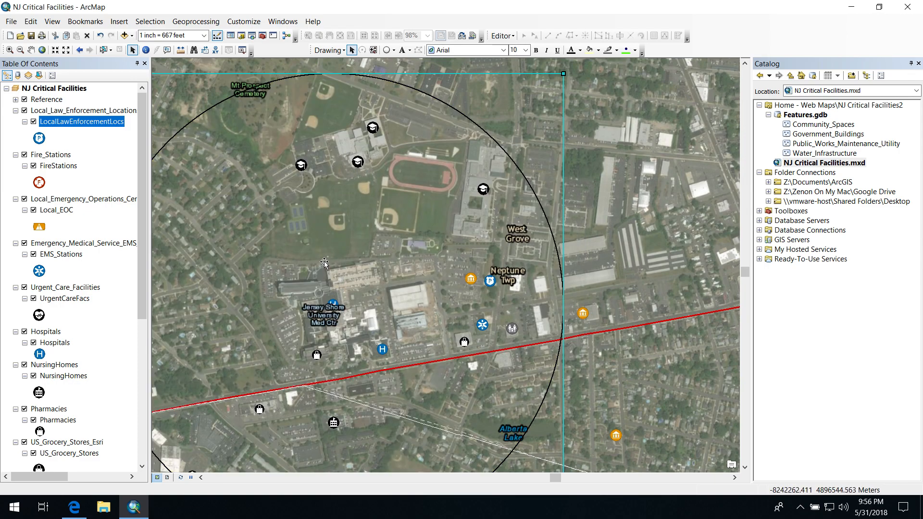
{"action": "left_click", "coordinate": [575, 235]}
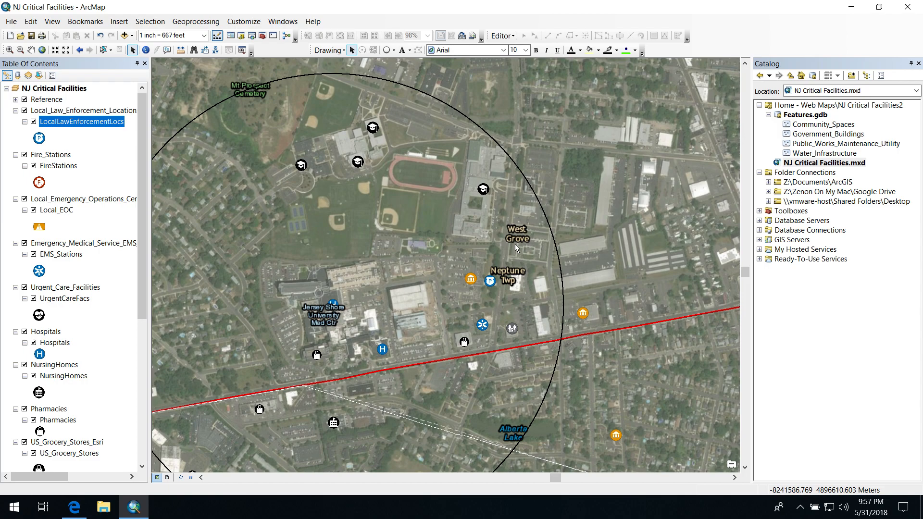
Create a new file geodatabase in the NJ Critical Facilities2 home folder
{"action": "left_click", "coordinate": [792, 106]}
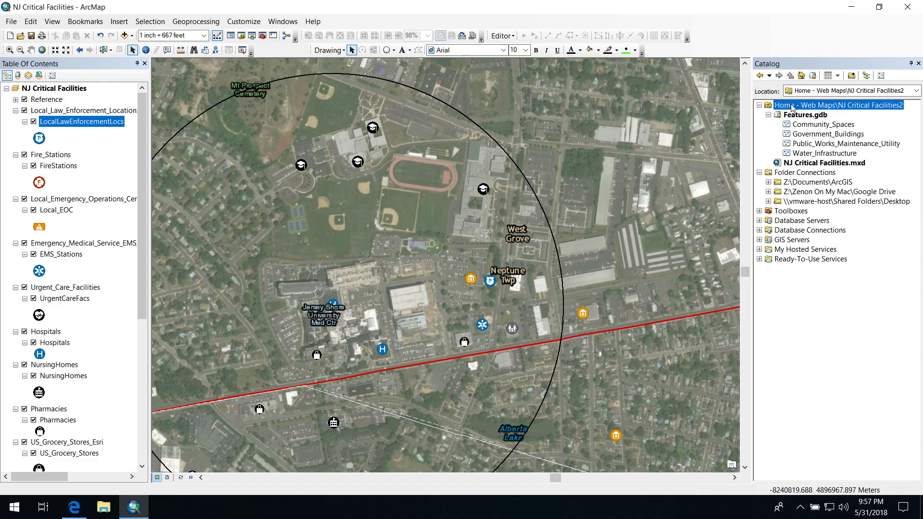
{"action": "right_click", "coordinate": [793, 106]}
{"action": "mouse_move", "coordinate": [817, 182]}
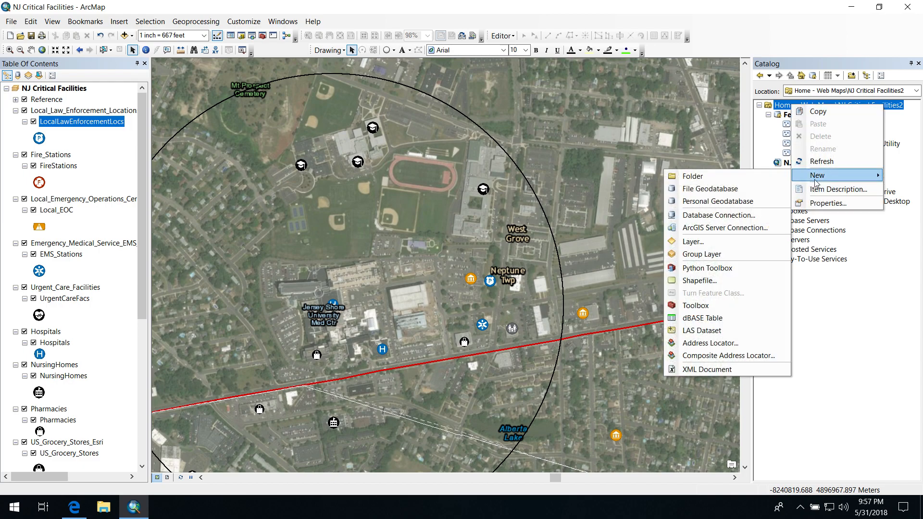
{"action": "left_click", "coordinate": [740, 185]}
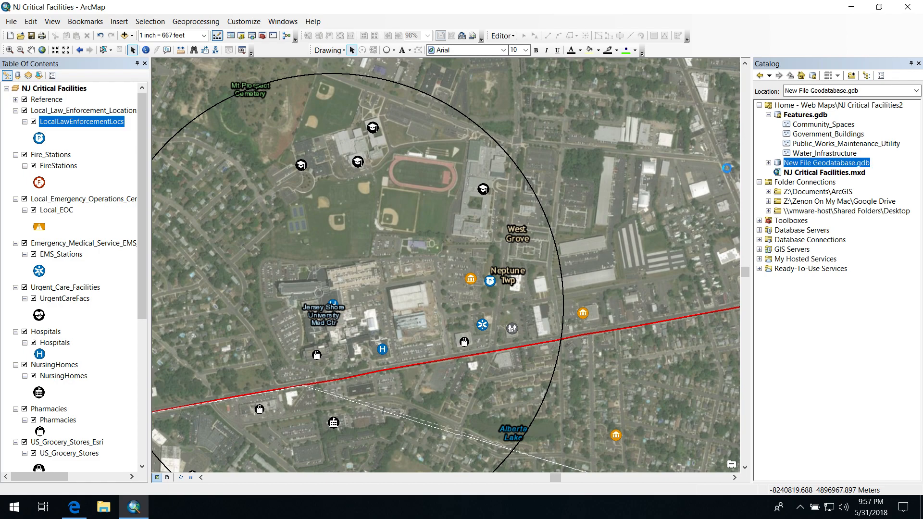
Start a new feature class in the new file geodatabase and name it Critical_Facilities
{"action": "right_click", "coordinate": [804, 164]}
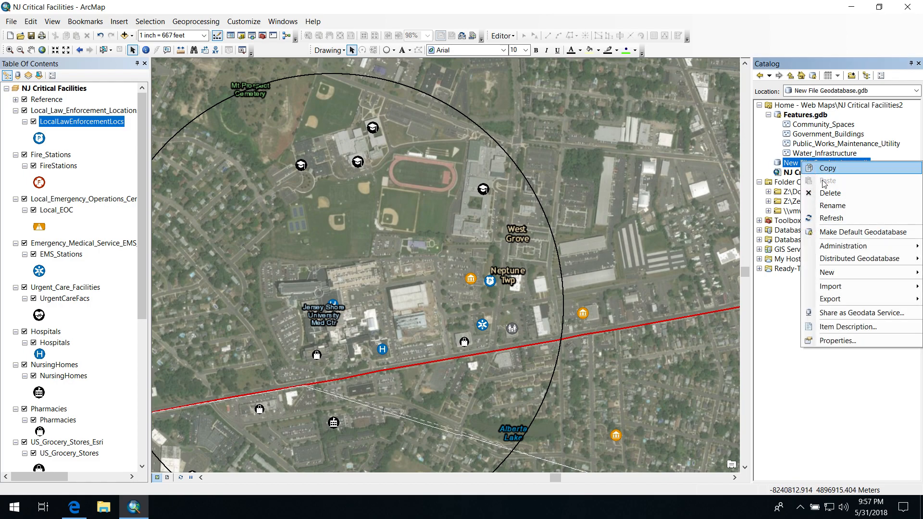
{"action": "mouse_move", "coordinate": [837, 272]}
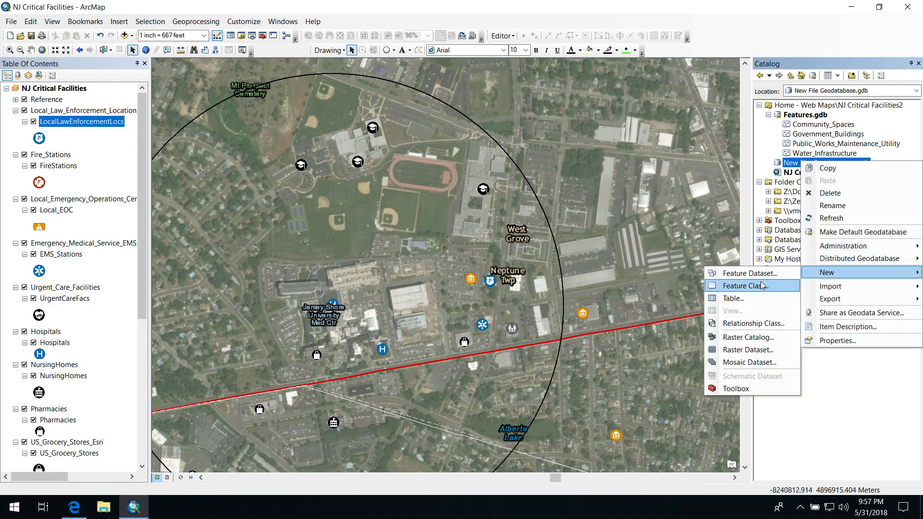
{"action": "left_click", "coordinate": [761, 285]}
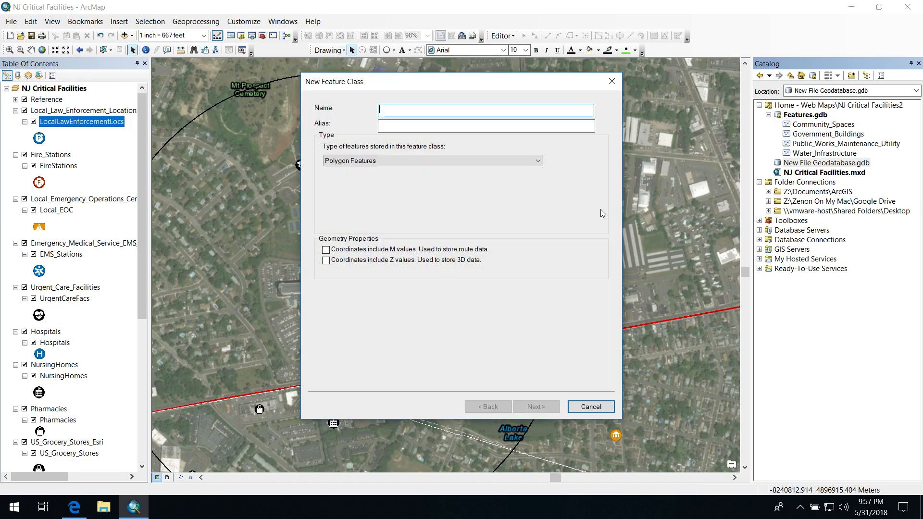
{"action": "type", "text": "cR"}
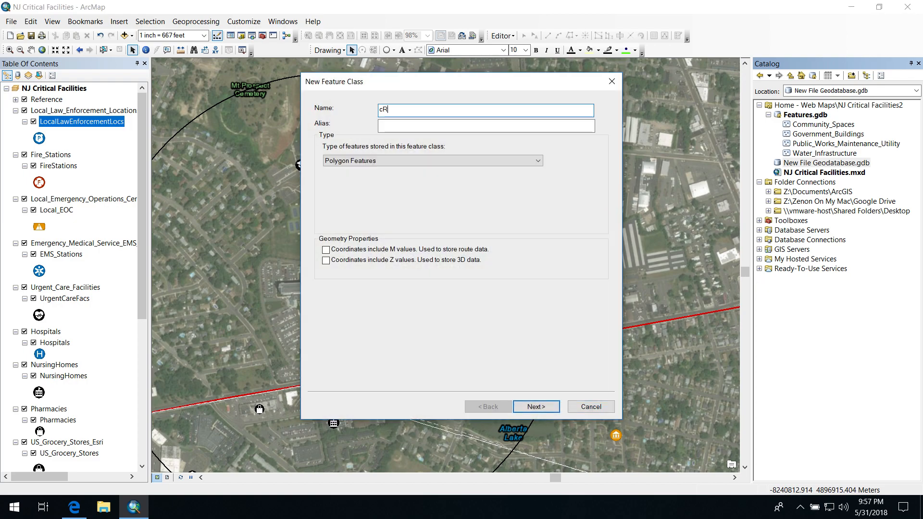
{"action": "type", "text": "ITICAL"}
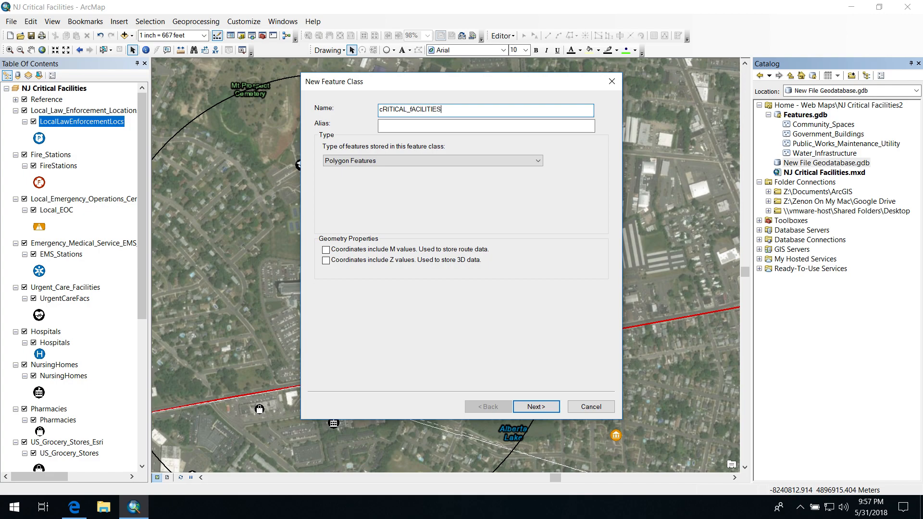
{"action": "key", "text": "BackSpace"}
{"action": "key", "text": "BackSpace"}
{"action": "key", "text": "BackSpace"}
{"action": "key", "text": "BackSpace"}
{"action": "key", "text": "BackSpace"}
{"action": "key", "text": "BackSpace"}
{"action": "key", "text": "BackSpace"}
{"action": "key", "text": "BackSpace"}
{"action": "key", "text": "BackSpace"}
{"action": "key", "text": "BackSpace"}
{"action": "key", "text": "BackSpace"}
{"action": "key", "text": "BackSpace"}
{"action": "key", "text": "BackSpace"}
{"action": "key", "text": "BackSpace"}
{"action": "key", "text": "BackSpace"}
{"action": "key", "text": "BackSpace"}
{"action": "key", "text": "BackSpace"}
{"action": "type", "text": "C"}
Set the feature class to store point features and accept the default settings up to the field definitions
{"action": "left_click", "coordinate": [422, 155]}
{"action": "left_click", "coordinate": [416, 178]}
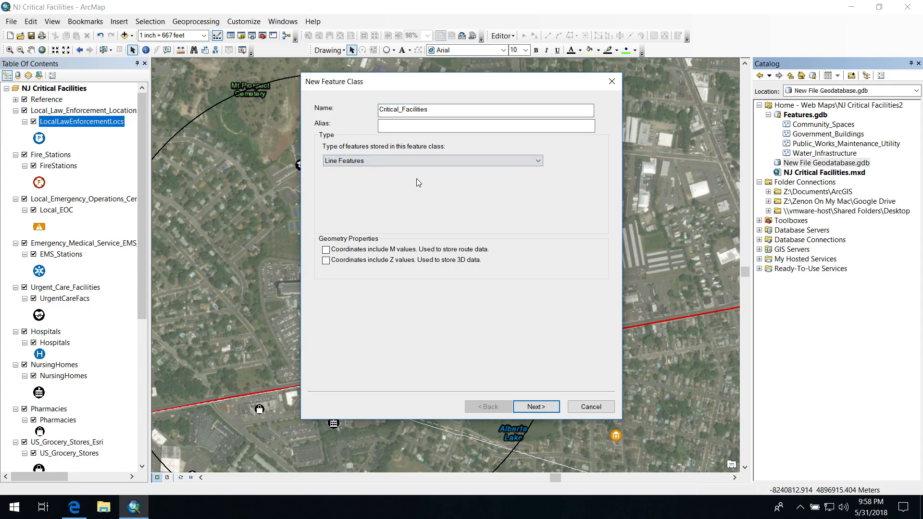
{"action": "left_click", "coordinate": [402, 160]}
{"action": "left_click", "coordinate": [409, 186]}
{"action": "left_click", "coordinate": [526, 407]}
{"action": "left_click", "coordinate": [528, 407]}
{"action": "left_click", "coordinate": [531, 407]}
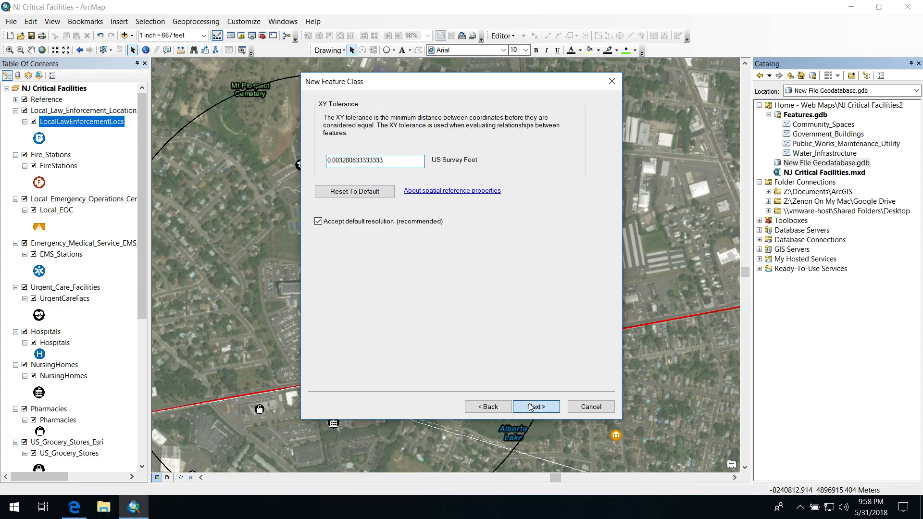
{"action": "left_click", "coordinate": [531, 406]}
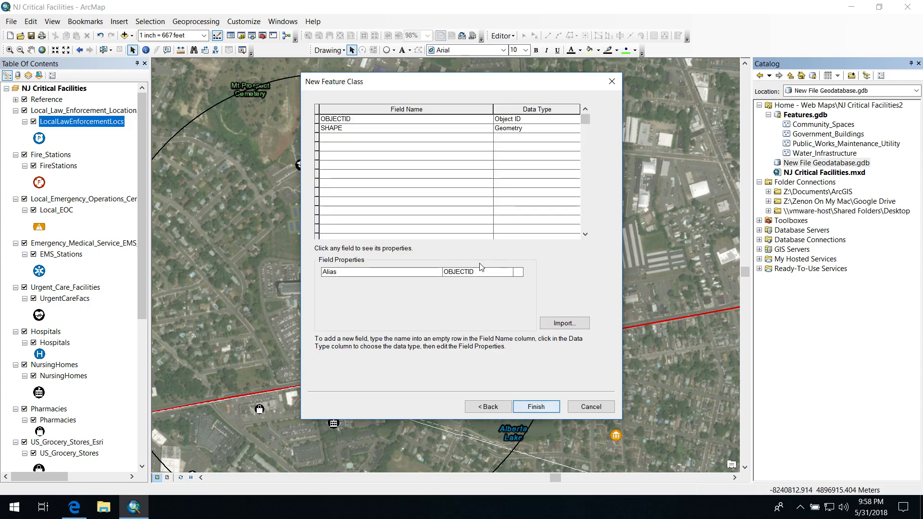
Add a field named ID with the Short Integer data type to the new feature class
{"action": "left_click", "coordinate": [338, 137]}
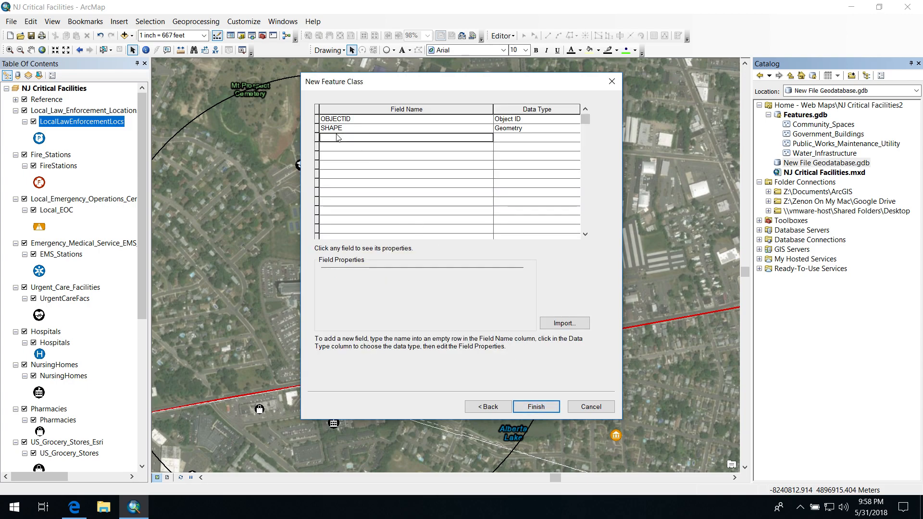
{"action": "left_click", "coordinate": [389, 140]}
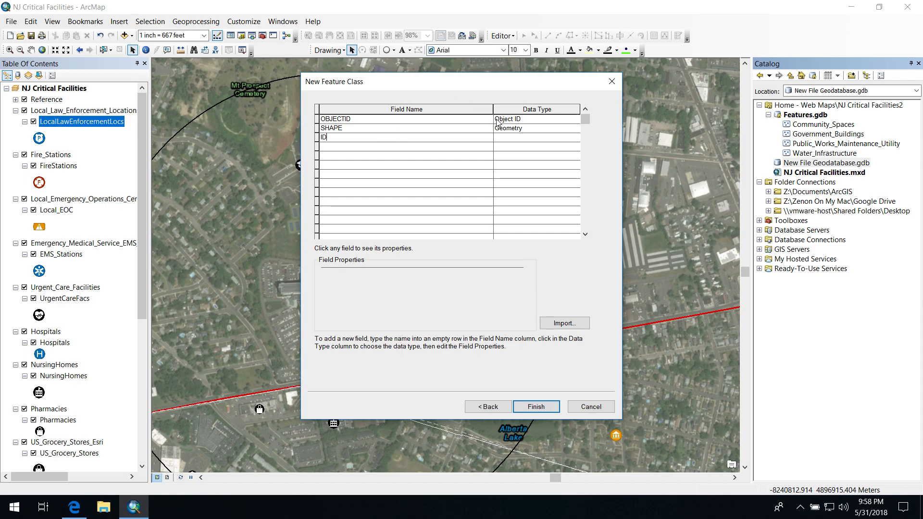
{"action": "left_click", "coordinate": [502, 139]}
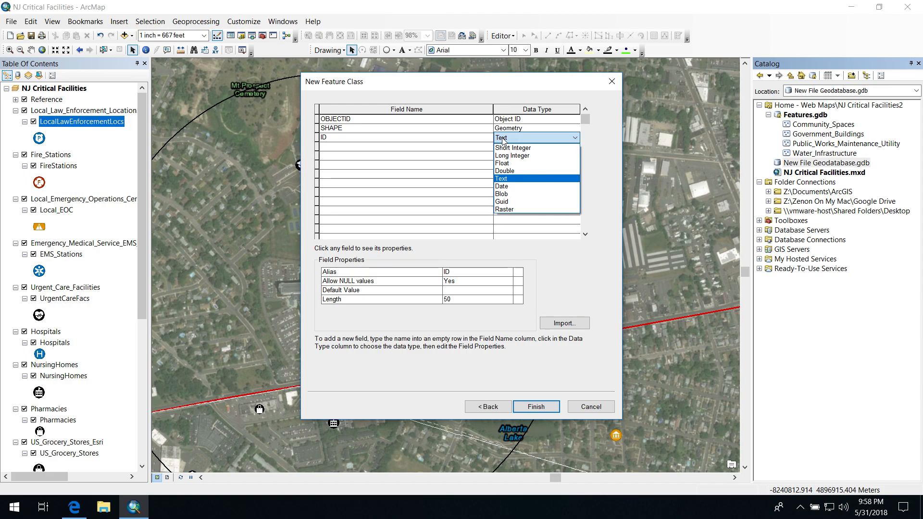
{"action": "left_click", "coordinate": [503, 138]}
{"action": "left_click", "coordinate": [503, 138]}
{"action": "left_click", "coordinate": [513, 148]}
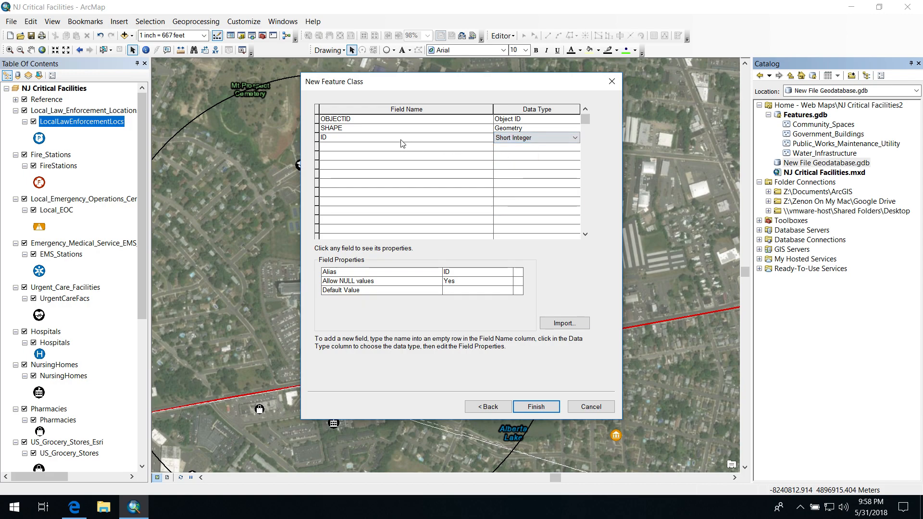
Add a text field named FEMA_Category and finish creating the feature class
{"action": "left_click", "coordinate": [389, 147]}
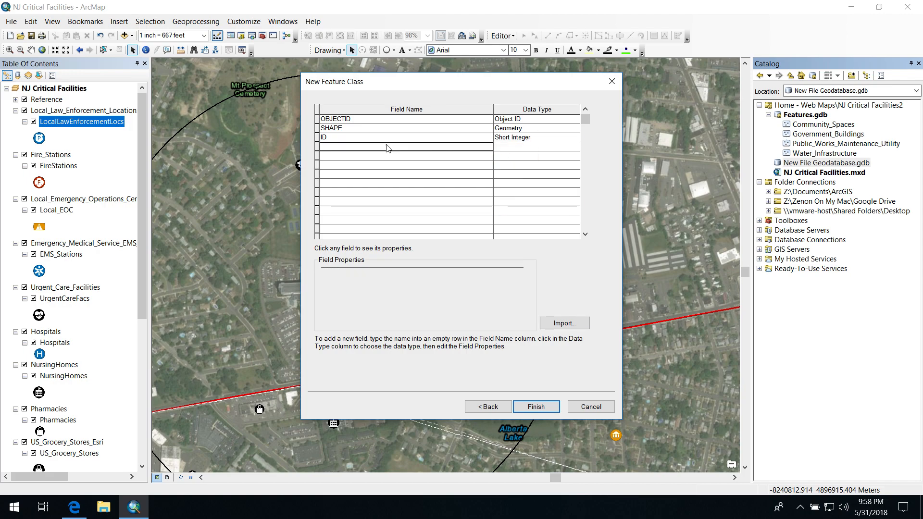
{"action": "type", "text": "FEMA CA"}
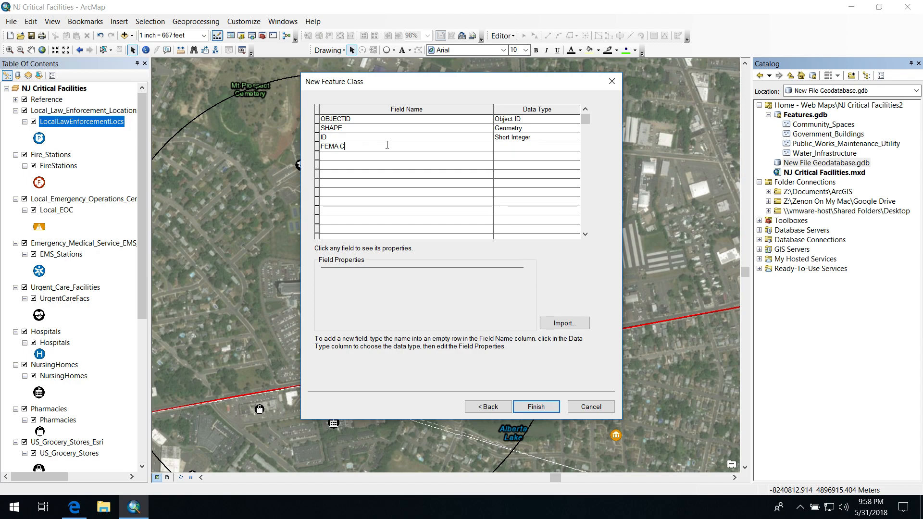
{"action": "key", "text": "BackSpace"}
{"action": "key", "text": "BackSpace"}
{"action": "type", "text": "+"}
{"action": "type", "text": "_C"}
{"action": "type", "text": "at"}
{"action": "type", "text": "ego"}
{"action": "left_click", "coordinate": [506, 149]}
{"action": "left_click", "coordinate": [506, 149]}
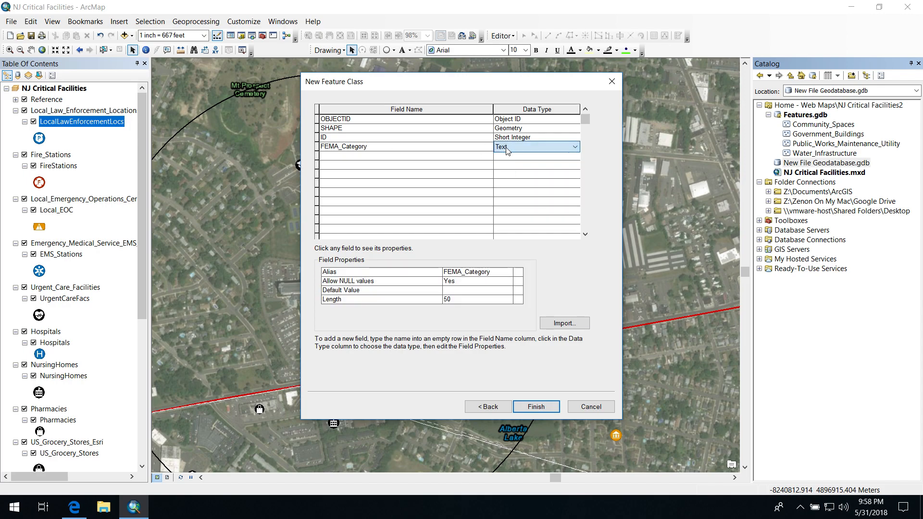
{"action": "left_click", "coordinate": [532, 405]}
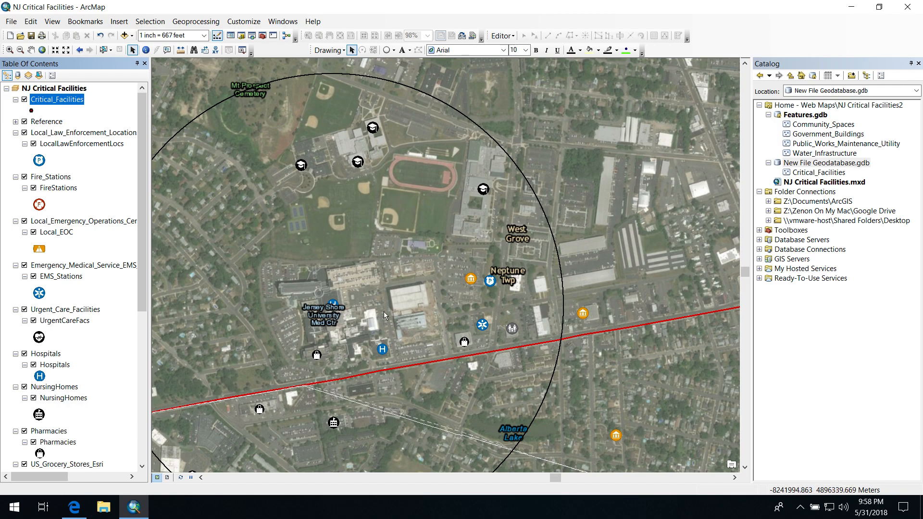
Start an edit session on the Critical_Facilities layer
{"action": "left_click", "coordinate": [104, 50]}
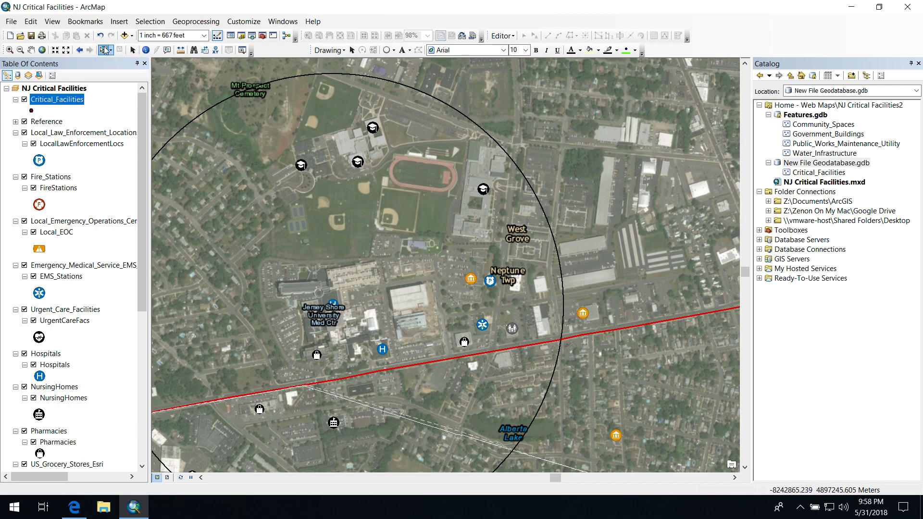
{"action": "right_click", "coordinate": [58, 100]}
{"action": "mouse_move", "coordinate": [167, 242]}
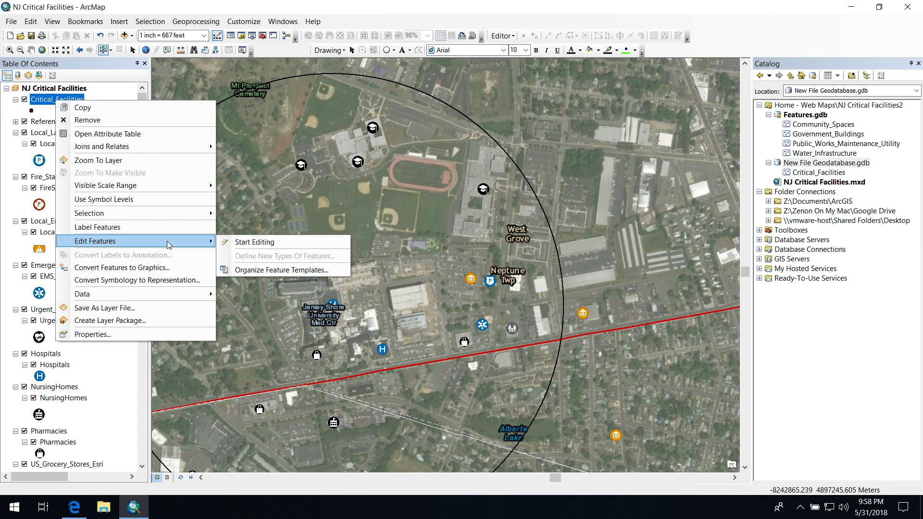
{"action": "left_click", "coordinate": [227, 243]}
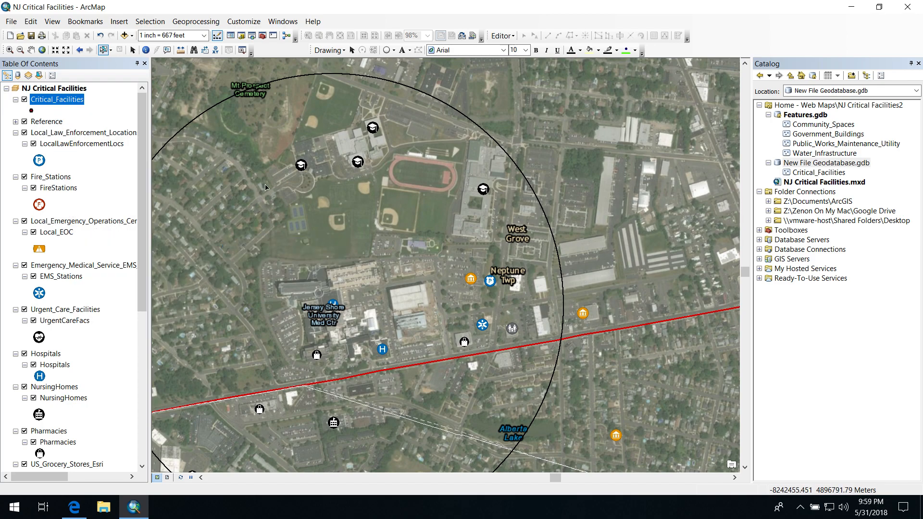
Select the facility points inside the circle, then copy and paste them into the Critical_Facilities layer
{"action": "left_click_drag", "start_coordinate": [277, 122], "coordinate": [527, 364]}
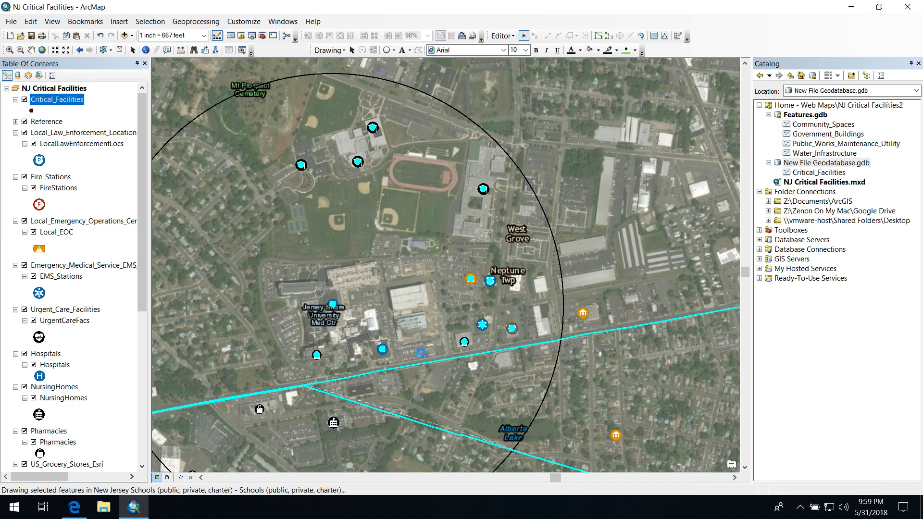
{"action": "left_click", "coordinate": [31, 21]}
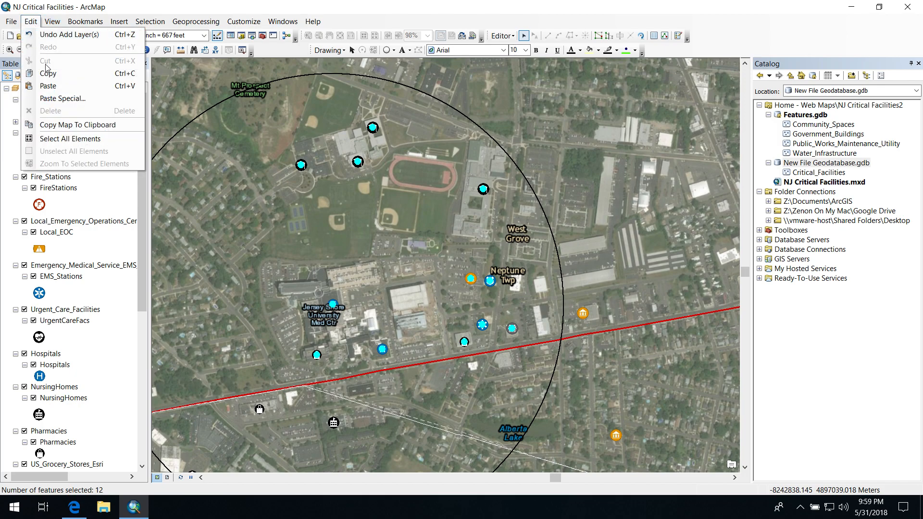
{"action": "left_click", "coordinate": [48, 70]}
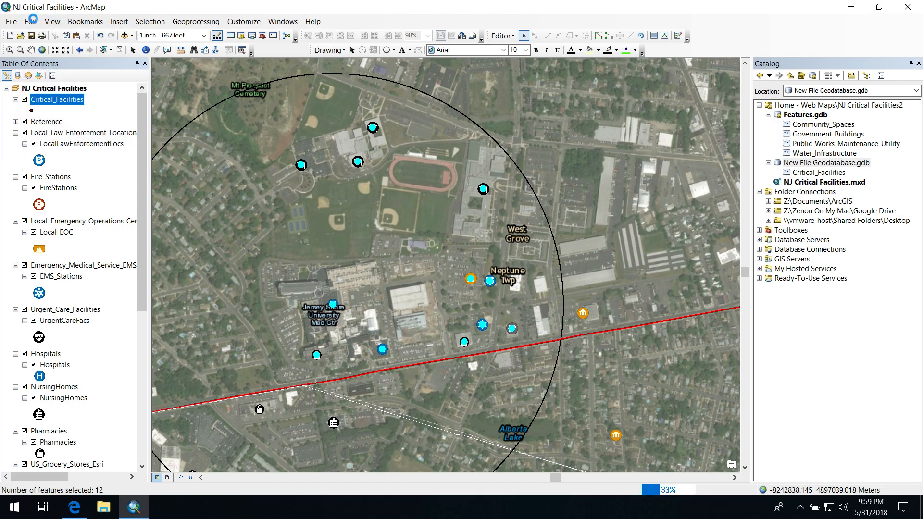
{"action": "left_click", "coordinate": [32, 21]}
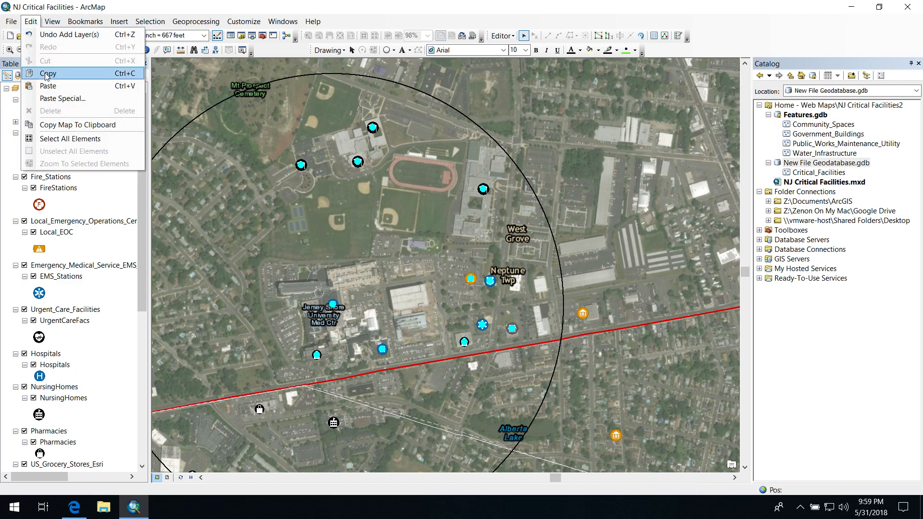
{"action": "left_click", "coordinate": [52, 88]}
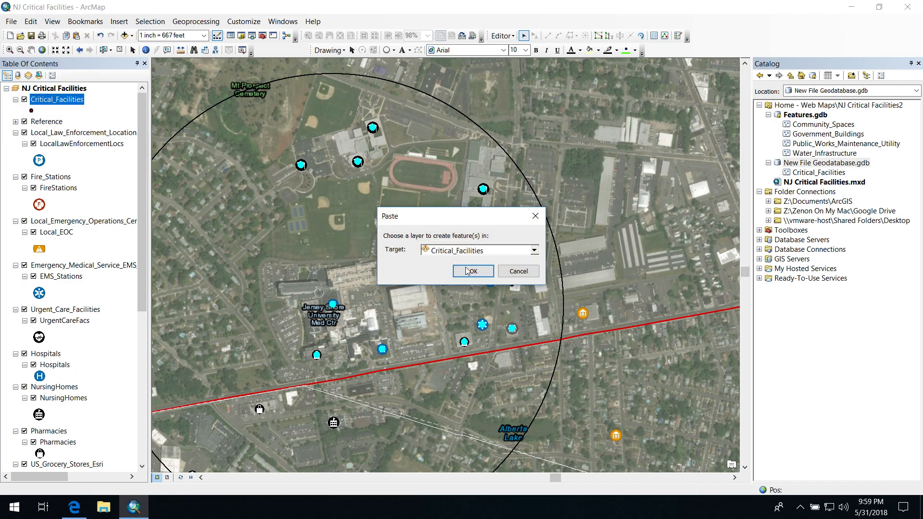
{"action": "left_click", "coordinate": [469, 271]}
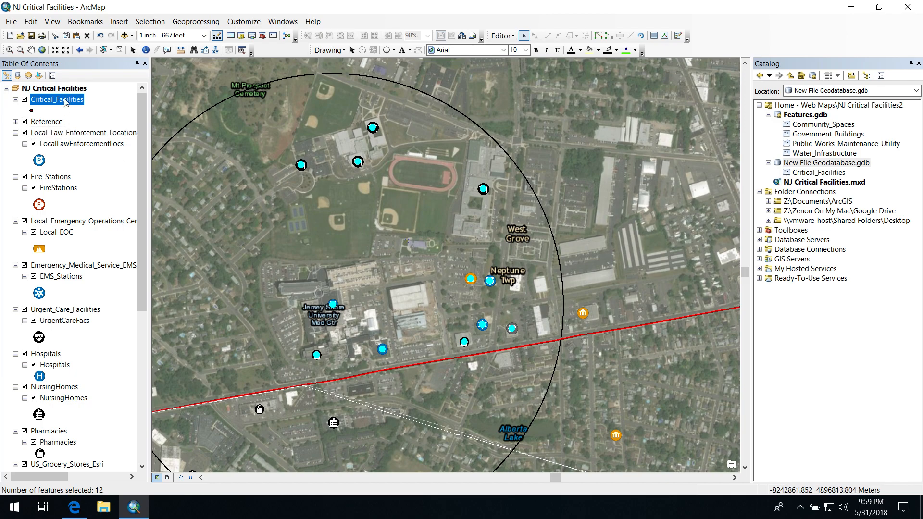
Open the attribute table of the Critical_Facilities layer and shrink its window to uncover the map
{"action": "left_click", "coordinate": [813, 172]}
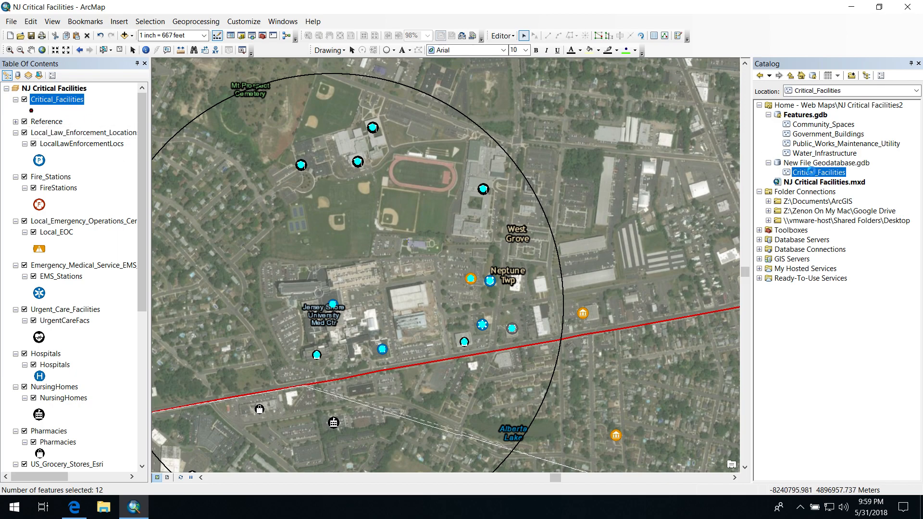
{"action": "right_click", "coordinate": [811, 172]}
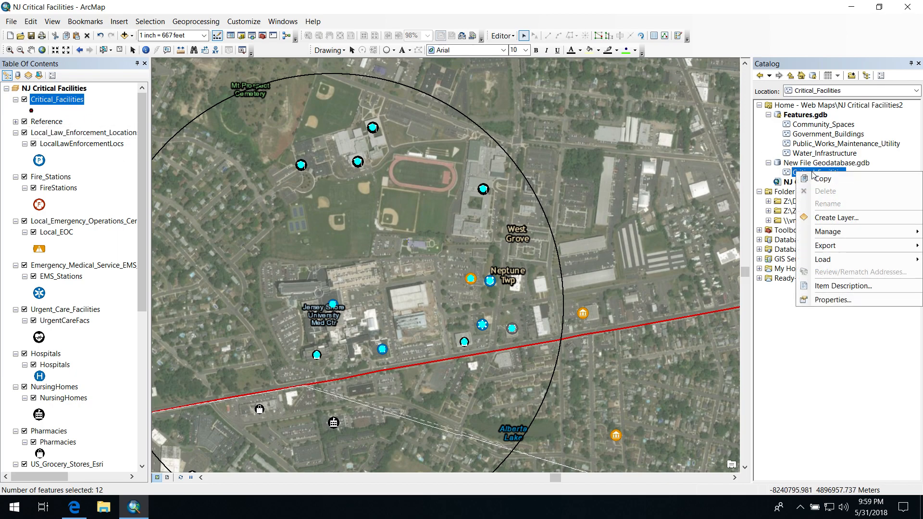
{"action": "right_click", "coordinate": [58, 101]}
{"action": "left_click", "coordinate": [88, 134]}
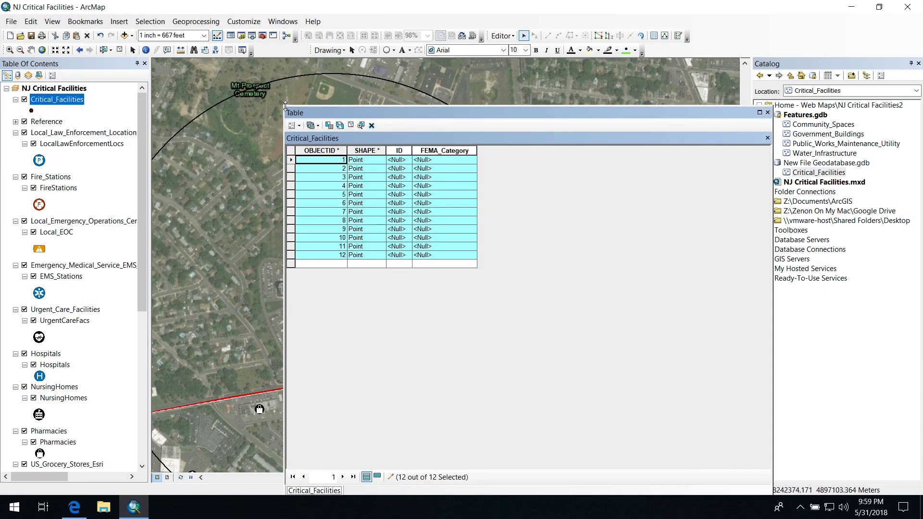
{"action": "left_click_drag", "start_coordinate": [284, 106], "coordinate": [488, 219]}
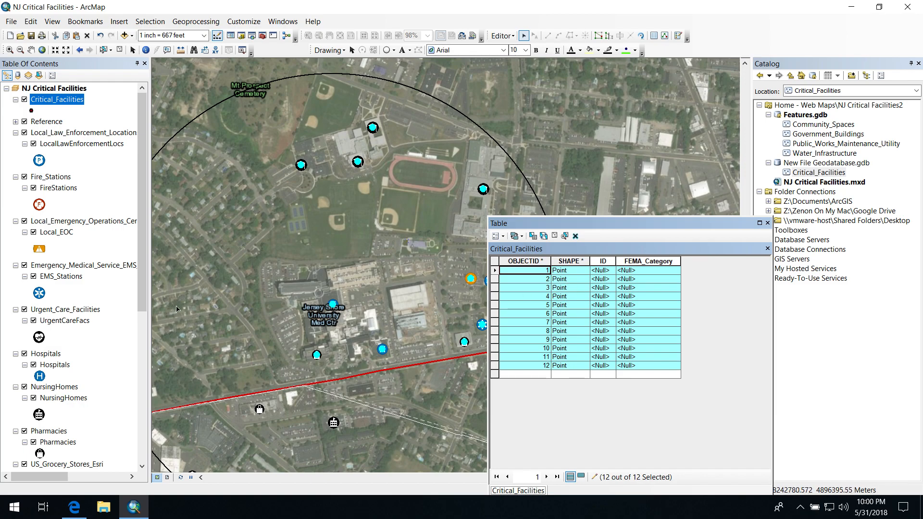
Select the hospital points near Jersey Shore University Med Ctr and set FEMA_Category to 4 for OBJECTID 3 and 4
{"action": "left_click", "coordinate": [330, 298]}
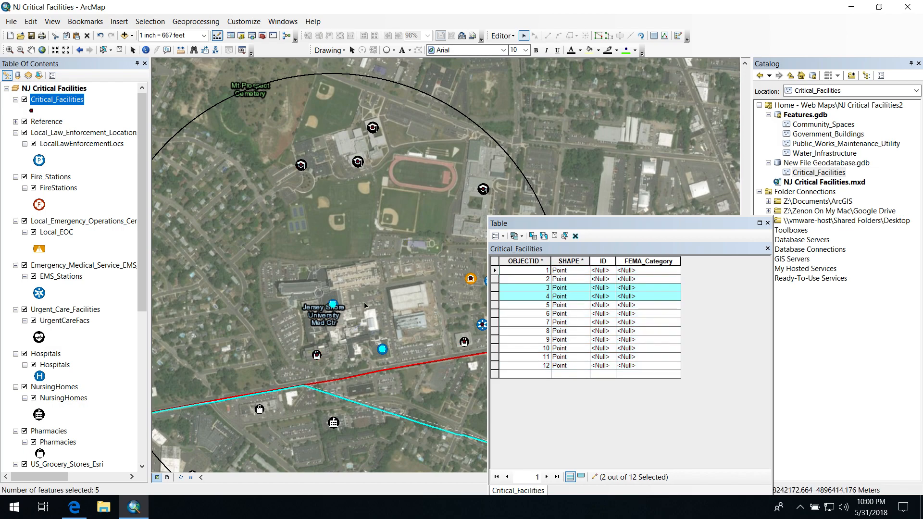
{"action": "left_click", "coordinate": [633, 287]}
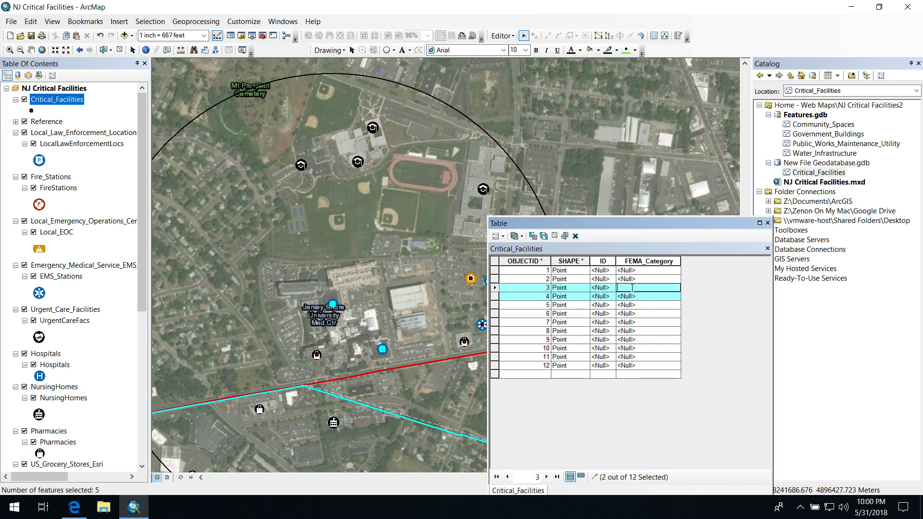
{"action": "type", "text": "4"}
{"action": "left_click", "coordinate": [626, 297]}
{"action": "type", "text": "4"}
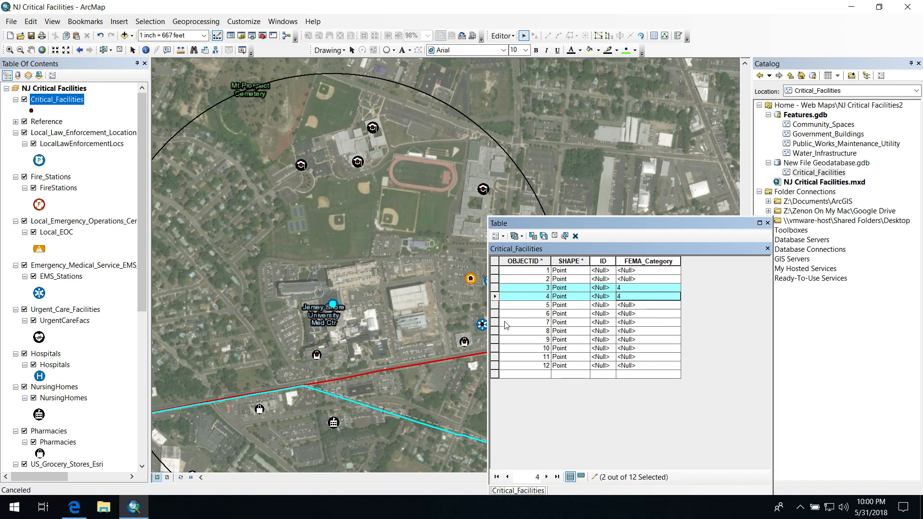
Move the table aside, select the police and EMS points, and set FEMA_Category to 3 for OBJECTID 1 and 2
{"action": "left_click_drag", "start_coordinate": [526, 226], "coordinate": [594, 209]}
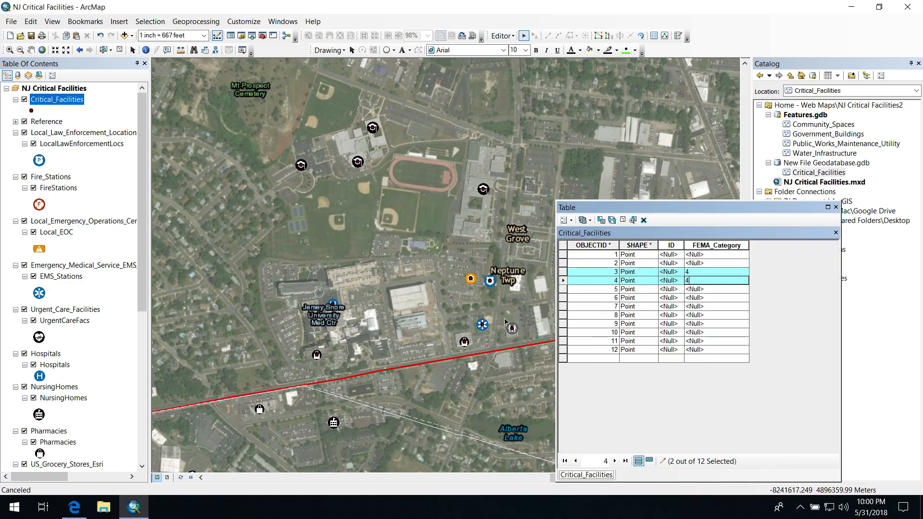
{"action": "left_click", "coordinate": [488, 279]}
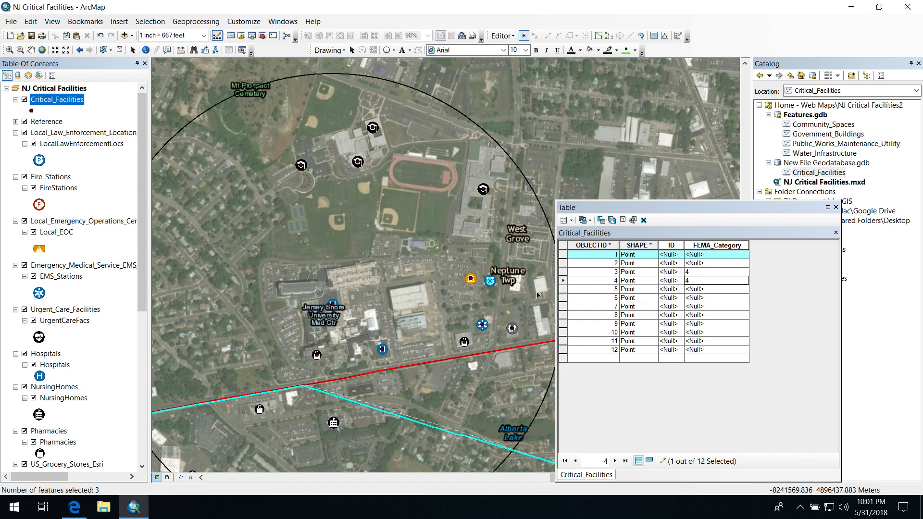
{"action": "left_click_drag", "start_coordinate": [481, 271], "coordinate": [497, 332]}
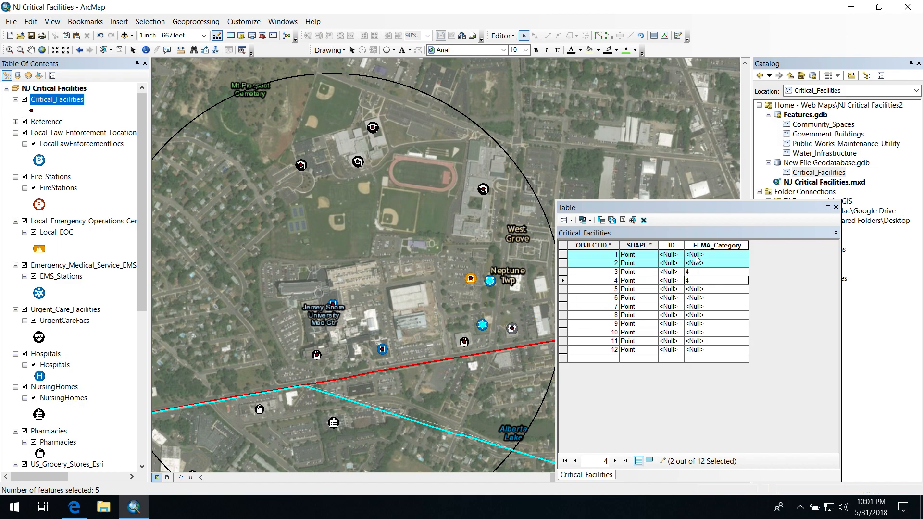
{"action": "left_click", "coordinate": [697, 255]}
{"action": "type", "text": "3"}
{"action": "left_click", "coordinate": [696, 261]}
{"action": "type", "text": "3"}
Set FEMA_Category to 2 for OBJECTID 5 through 12 and close the attribute table
{"action": "left_click", "coordinate": [693, 289]}
{"action": "left_click", "coordinate": [693, 289]}
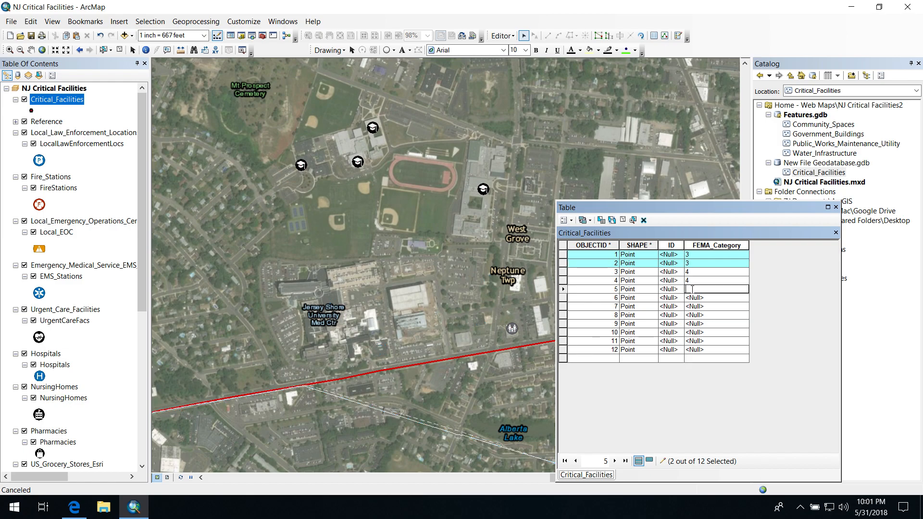
{"action": "type", "text": "2"}
{"action": "left_click", "coordinate": [695, 296]}
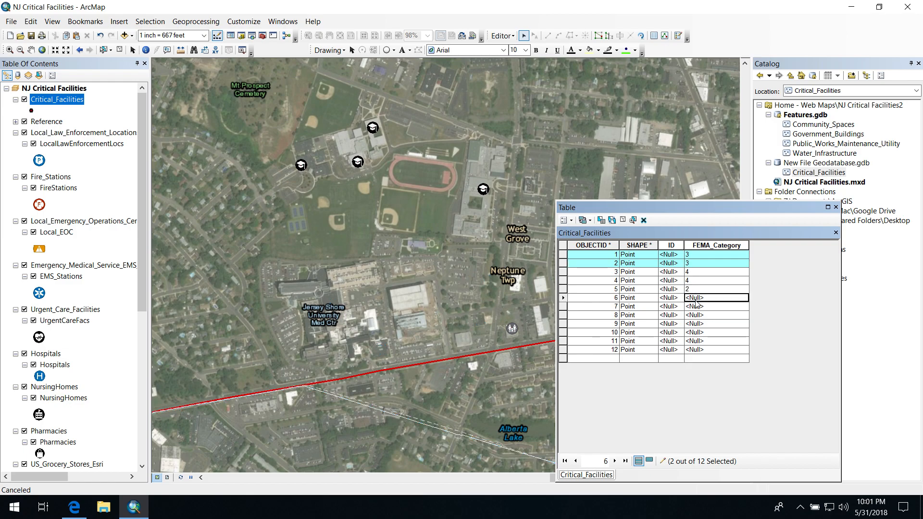
{"action": "type", "text": "2"}
{"action": "left_click", "coordinate": [691, 307]}
{"action": "type", "text": "2"}
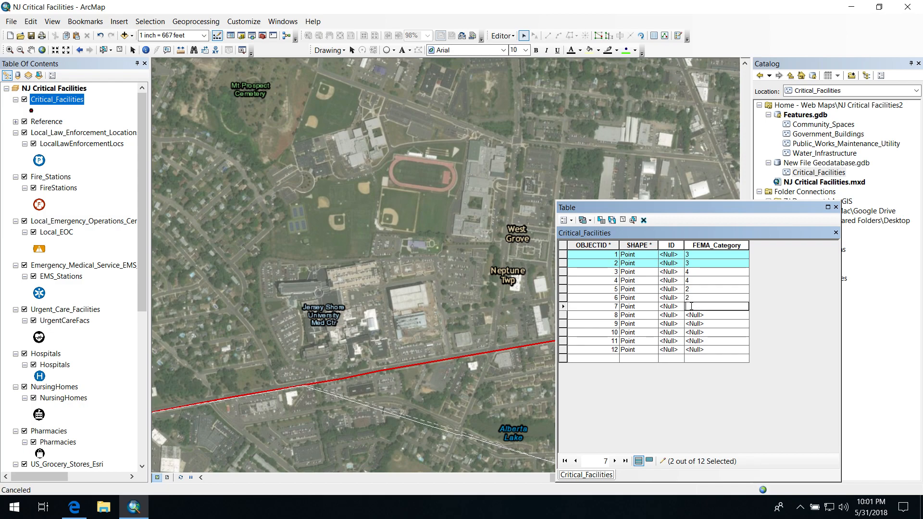
{"action": "left_click", "coordinate": [693, 315]}
{"action": "left_click", "coordinate": [692, 324]}
{"action": "left_click", "coordinate": [693, 332]}
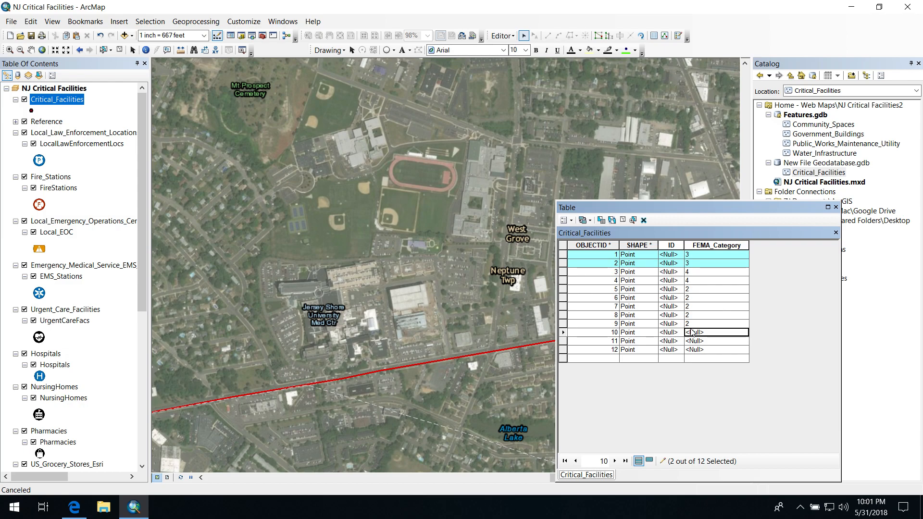
{"action": "type", "text": "2"}
{"action": "left_click", "coordinate": [694, 341]}
{"action": "type", "text": "2"}
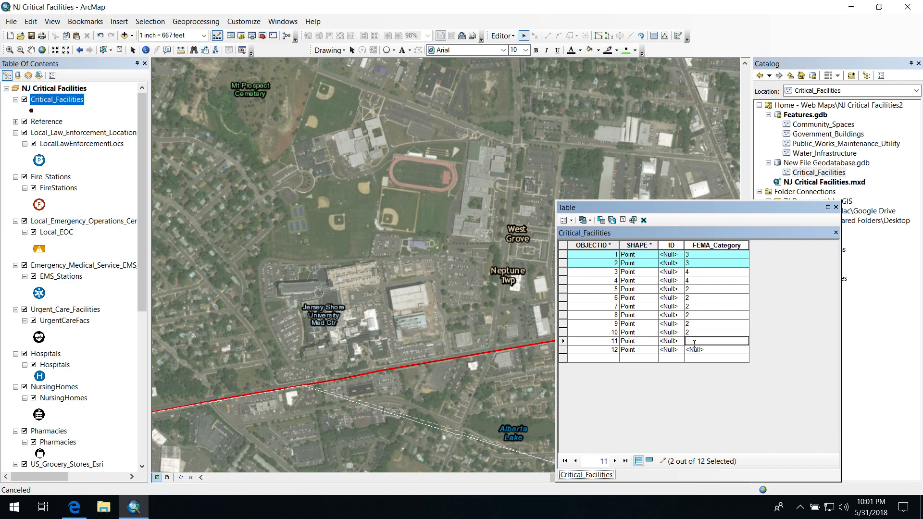
{"action": "left_click", "coordinate": [692, 349]}
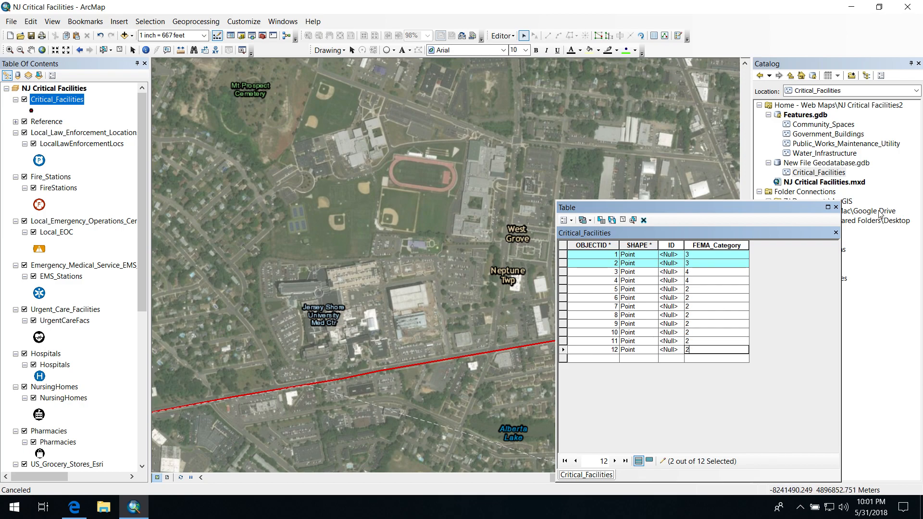
{"action": "left_click", "coordinate": [836, 208]}
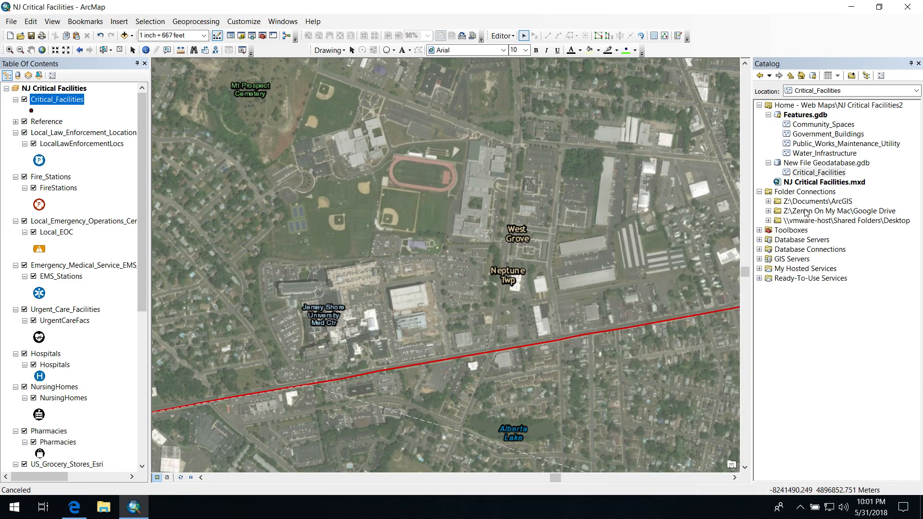
{"action": "right_click", "coordinate": [41, 101]}
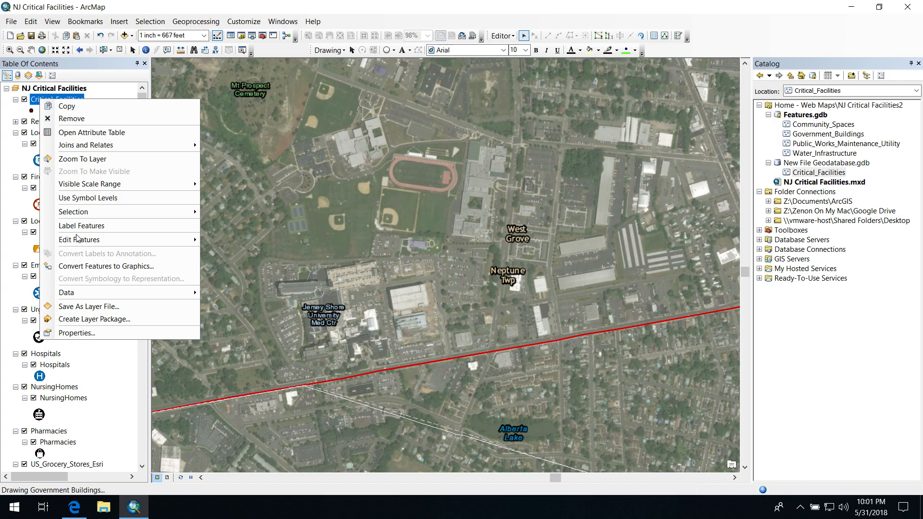
Stop the editing session and save the edits
{"action": "left_click", "coordinate": [506, 39]}
{"action": "left_click", "coordinate": [527, 62]}
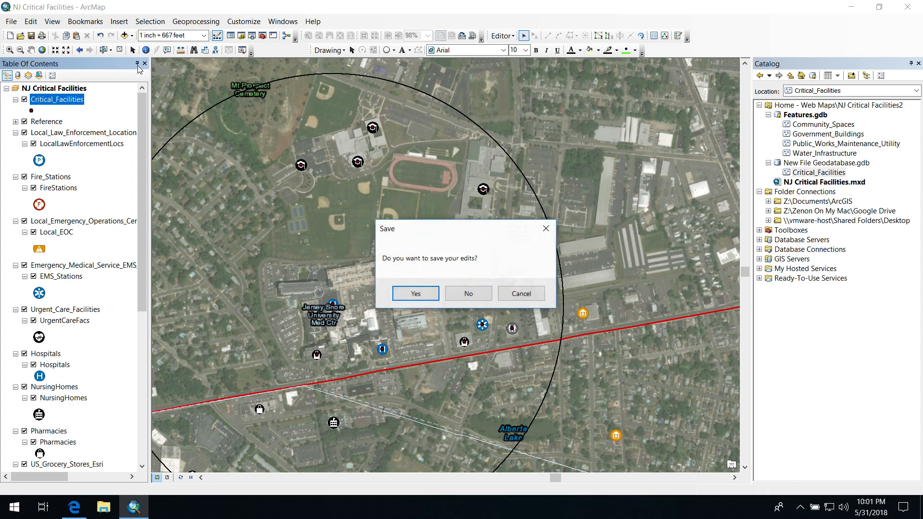
{"action": "left_click", "coordinate": [413, 293]}
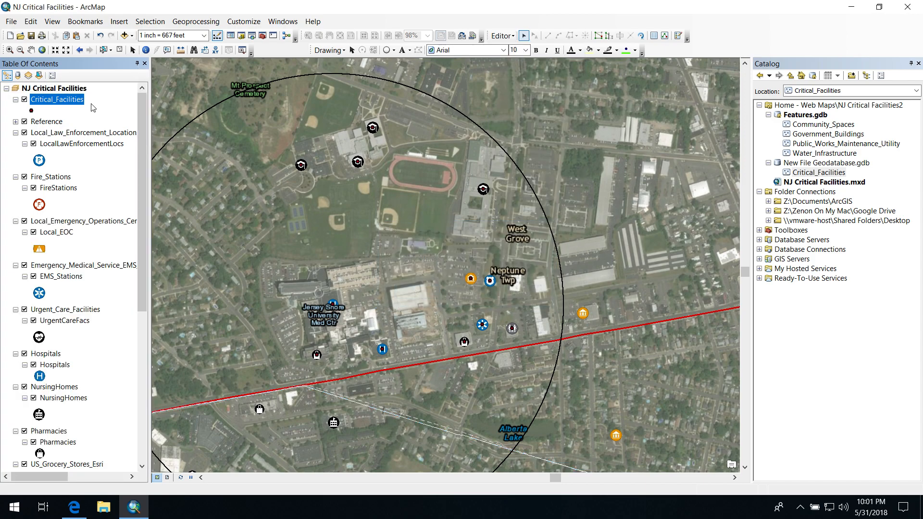
Symbolize the Critical_Facilities layer by unique values of the FEMA_Category field, adding all values
{"action": "right_click", "coordinate": [60, 101]}
{"action": "left_click", "coordinate": [96, 334]}
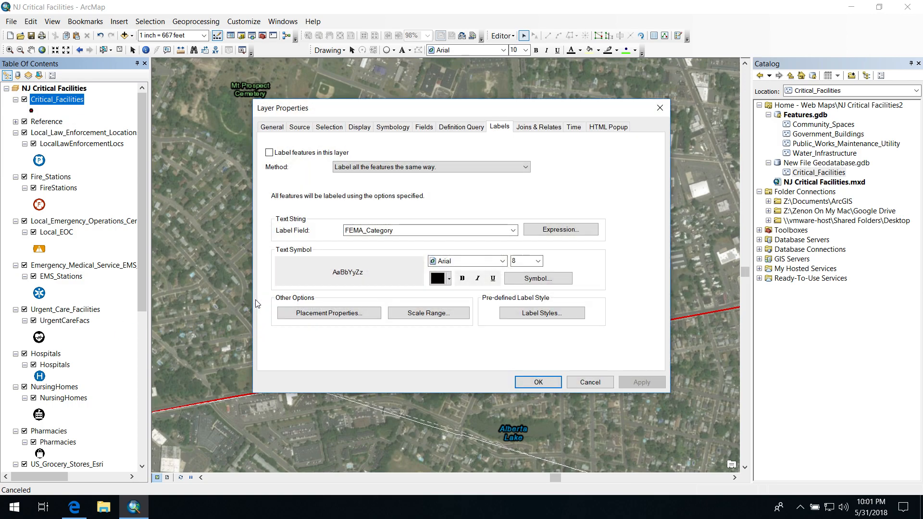
{"action": "left_click", "coordinate": [393, 127]}
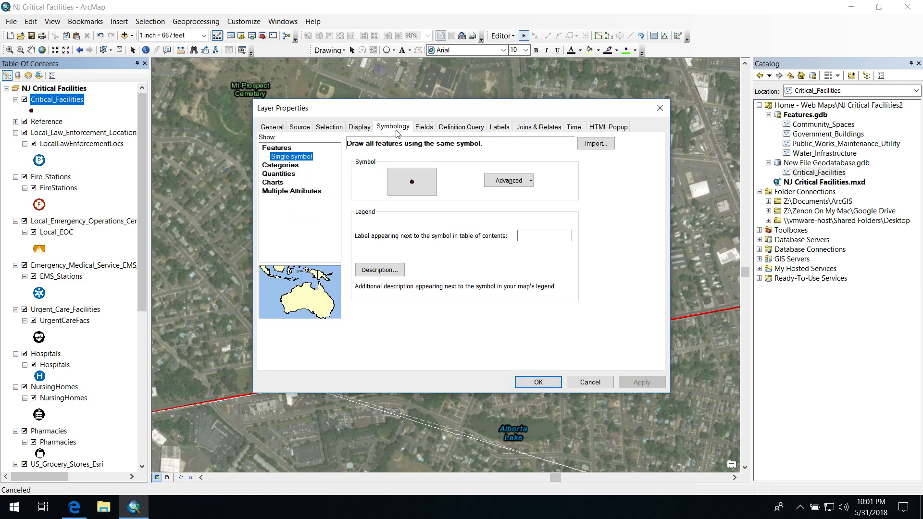
{"action": "left_click", "coordinate": [279, 166]}
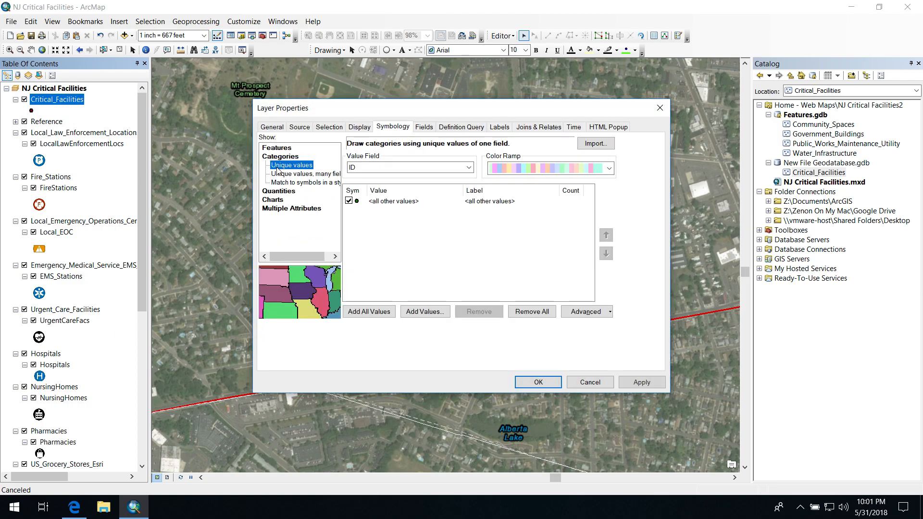
{"action": "left_click", "coordinate": [368, 311]}
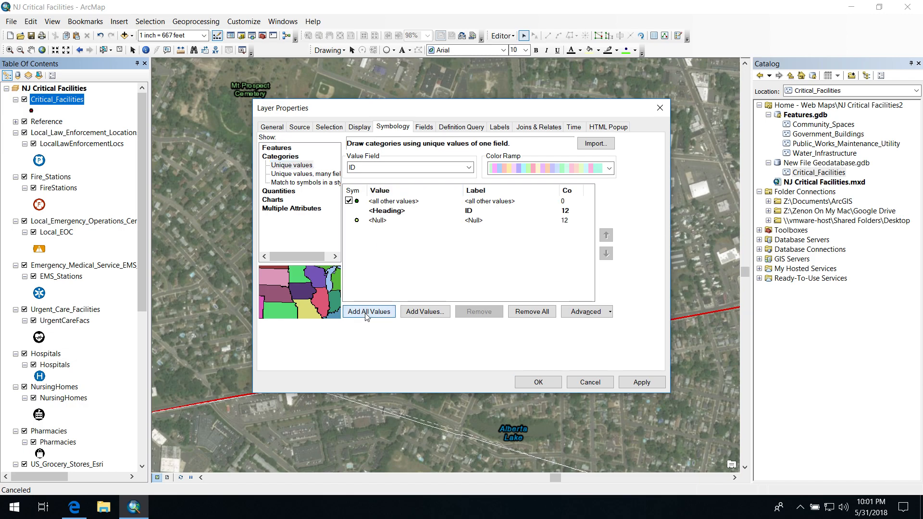
{"action": "left_click", "coordinate": [375, 169]}
{"action": "left_click", "coordinate": [372, 185]}
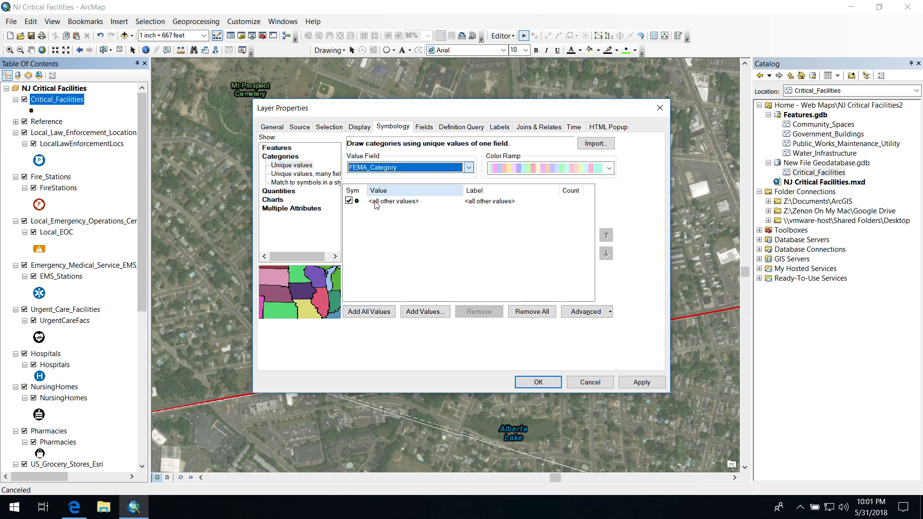
{"action": "left_click", "coordinate": [369, 311]}
{"action": "left_click", "coordinate": [529, 381]}
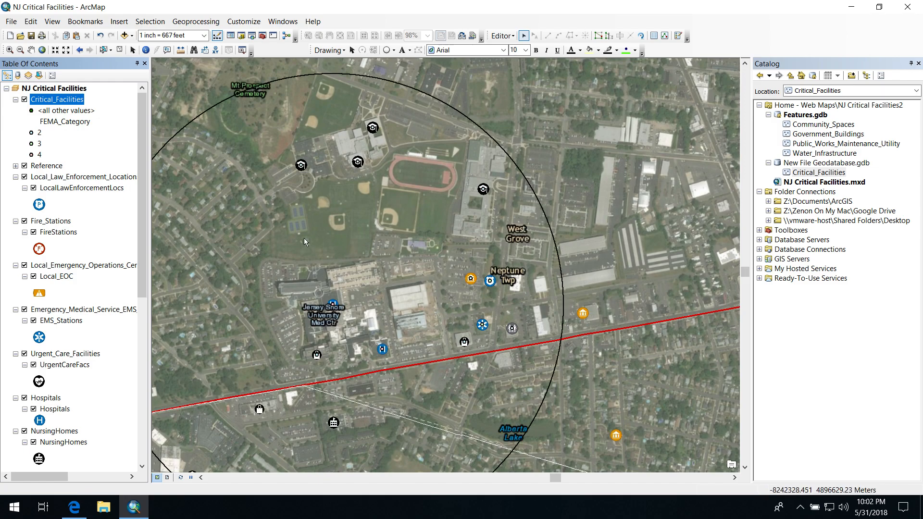
Group the layers from Reference through Hurricane_Evacuation_Routes and turn off the new group layer's visibility
{"action": "left_click", "coordinate": [47, 166]}
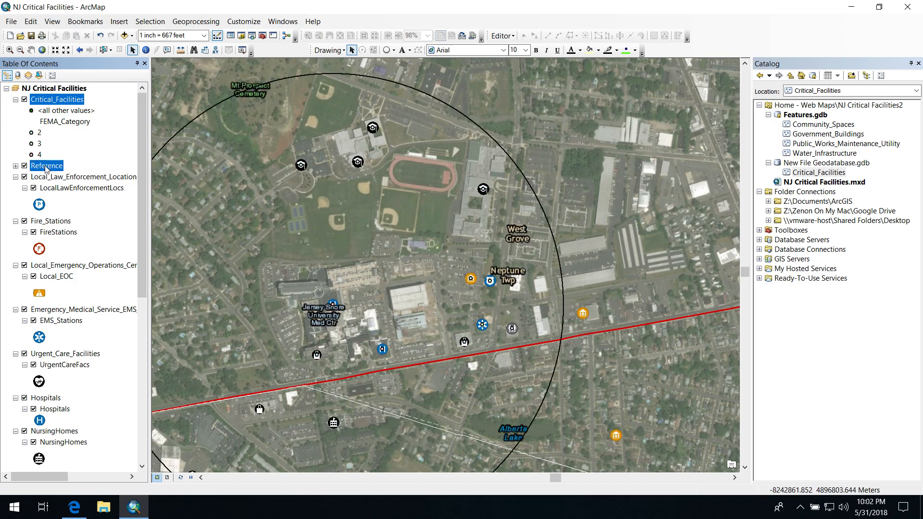
{"action": "scroll", "coordinate": [58, 288], "scroll_direction": "down", "scroll_amount": 9}
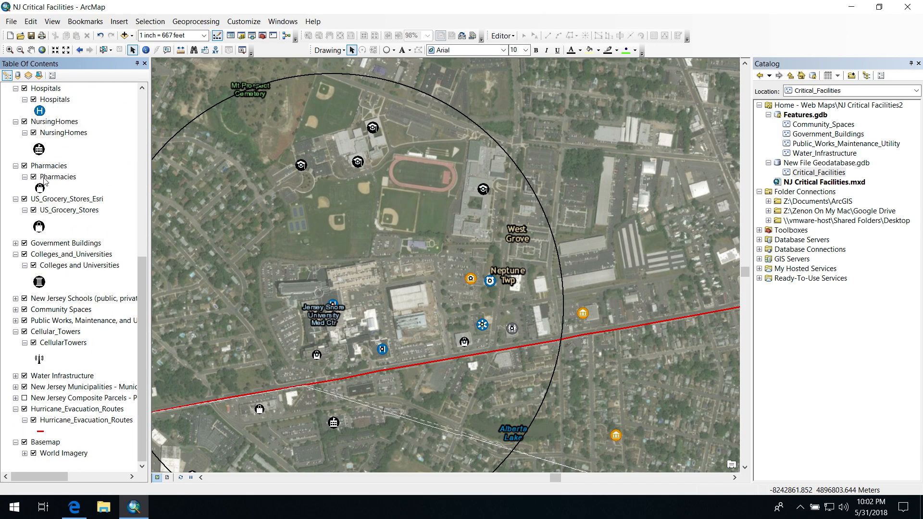
{"action": "left_click", "coordinate": [60, 412], "text": "shift"}
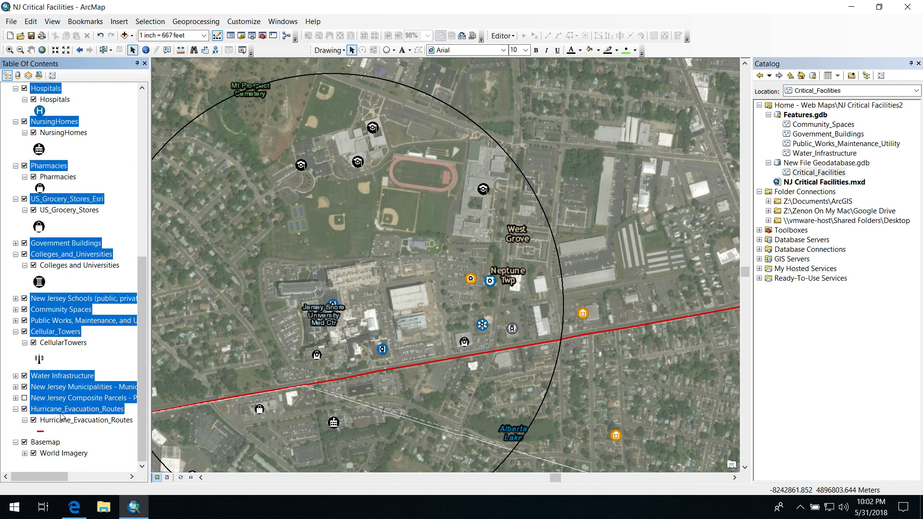
{"action": "right_click", "coordinate": [60, 412]}
{"action": "left_click", "coordinate": [82, 338]}
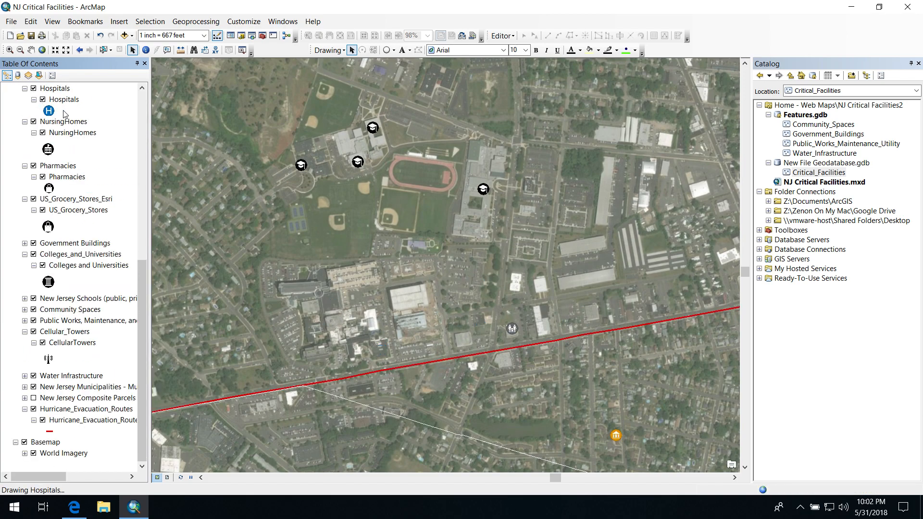
{"action": "scroll", "coordinate": [118, 112], "scroll_direction": "up", "scroll_amount": 9}
{"action": "scroll", "coordinate": [68, 112], "scroll_direction": "up", "scroll_amount": 1}
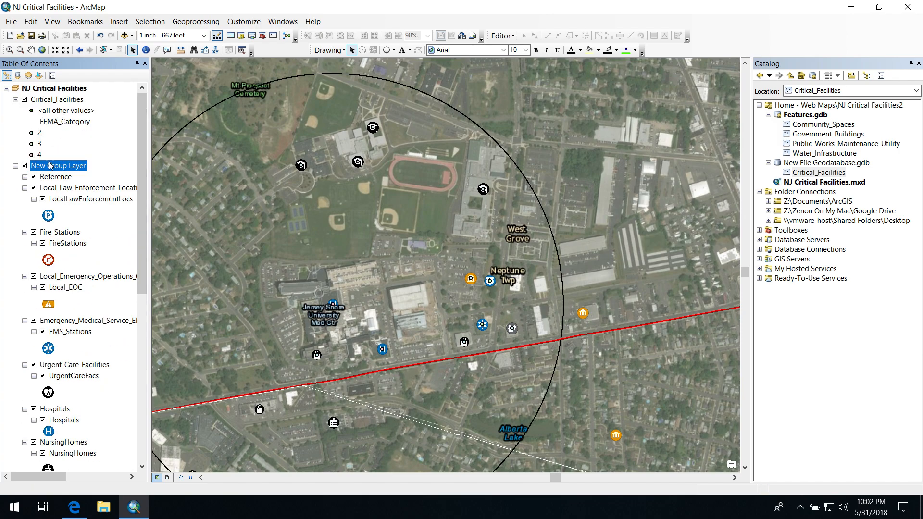
{"action": "left_click", "coordinate": [25, 165]}
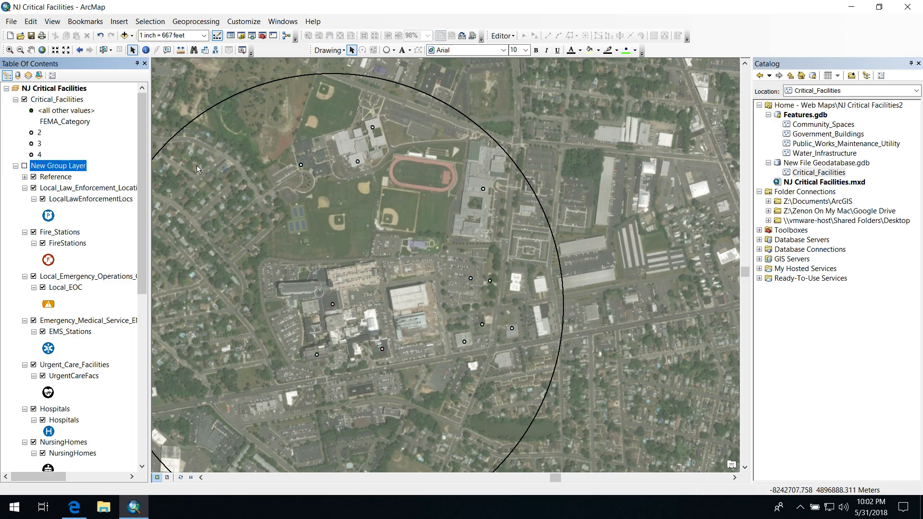
Set the label field of the Critical_Facilities layer to OBJECTID, leaving the label scale range as it is
{"action": "left_click", "coordinate": [45, 99]}
{"action": "right_click", "coordinate": [44, 104]}
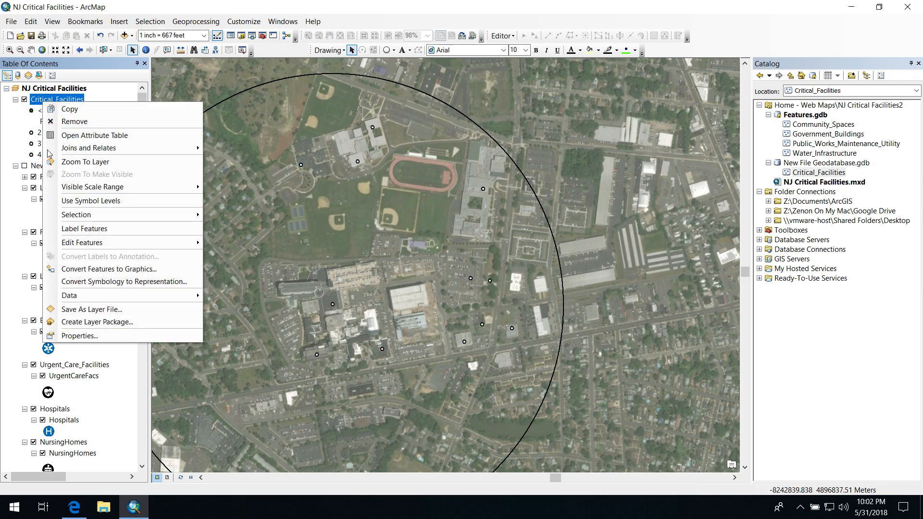
{"action": "left_click", "coordinate": [79, 336]}
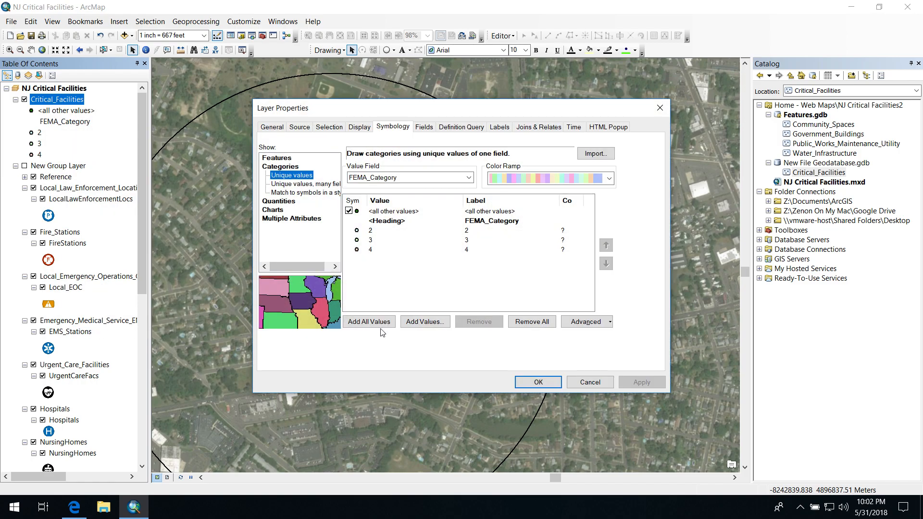
{"action": "left_click", "coordinate": [495, 128]}
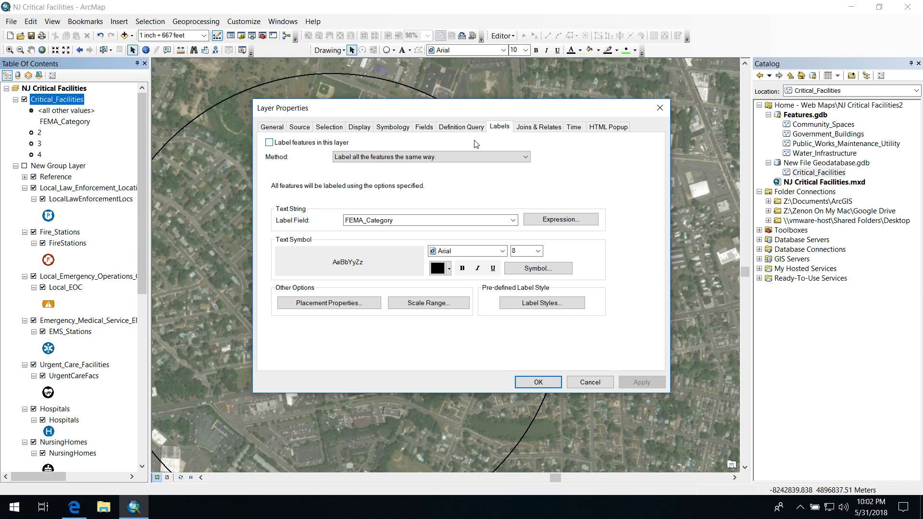
{"action": "left_click", "coordinate": [392, 224]}
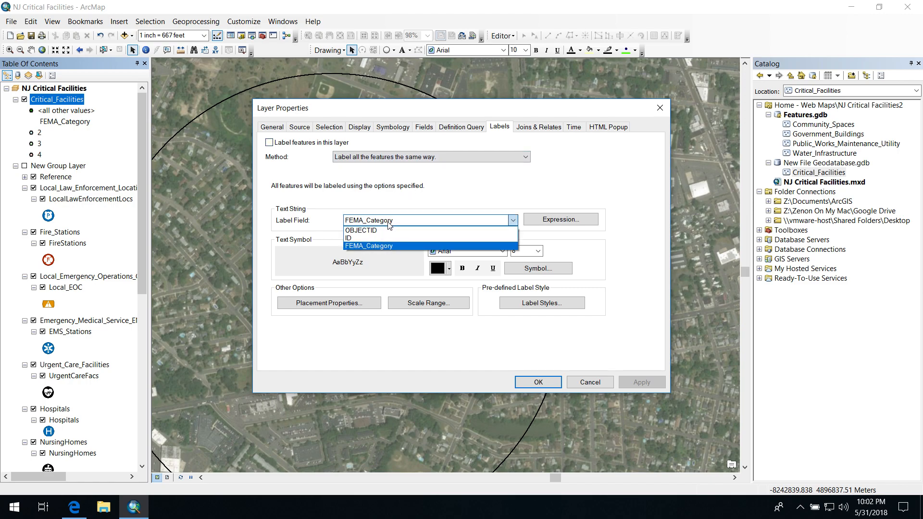
{"action": "left_click", "coordinate": [371, 232]}
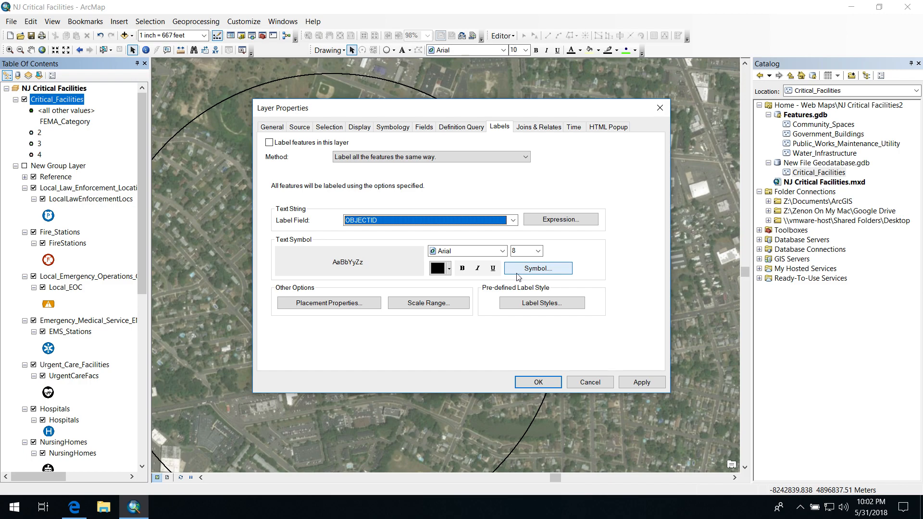
{"action": "left_click", "coordinate": [412, 306]}
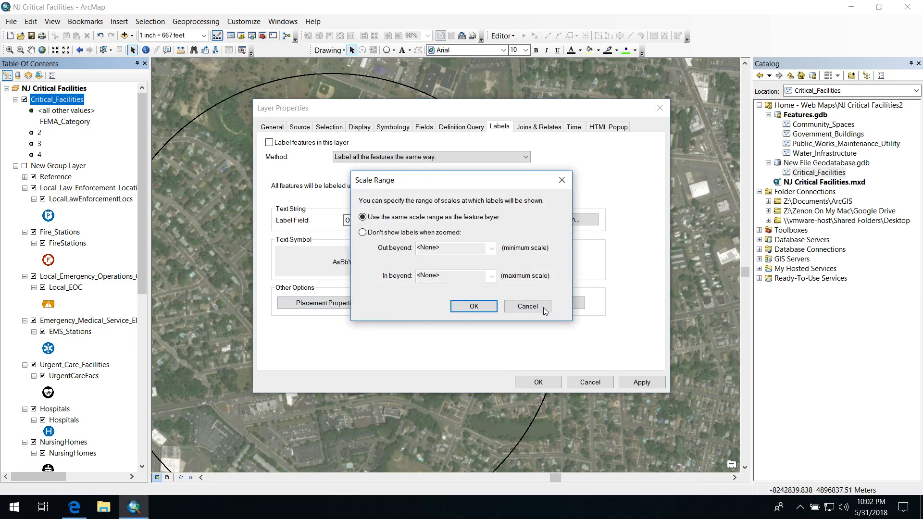
{"action": "left_click", "coordinate": [546, 307]}
Set the label placement's feature weight to High, allow overlapping labels, and apply the layer properties
{"action": "left_click", "coordinate": [348, 304]}
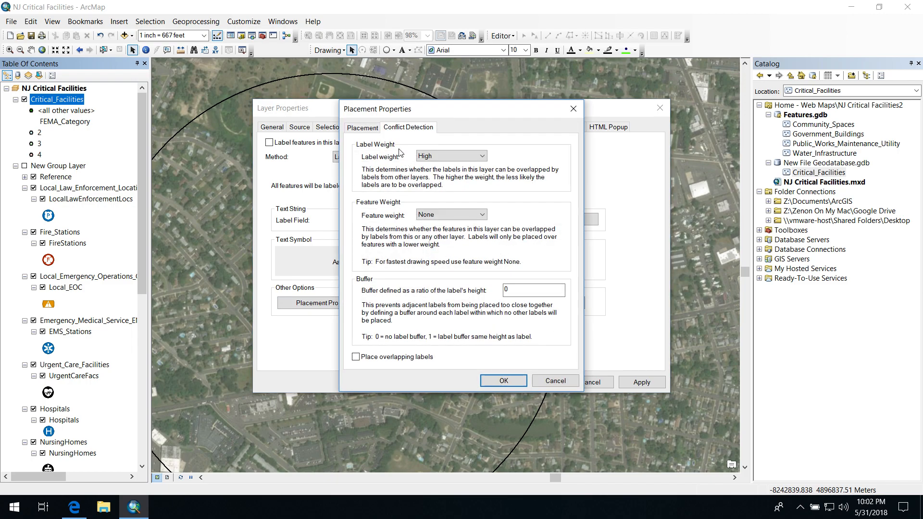
{"action": "left_click", "coordinate": [426, 214]}
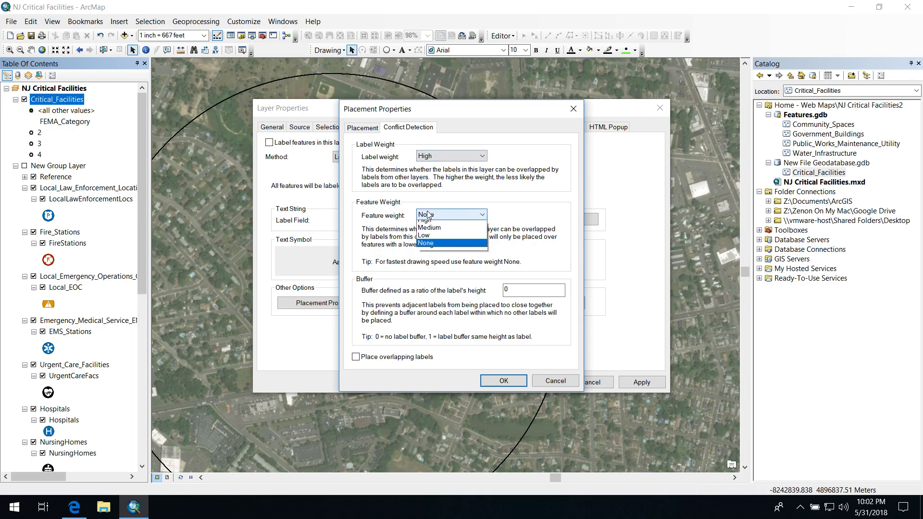
{"action": "left_click", "coordinate": [432, 248]}
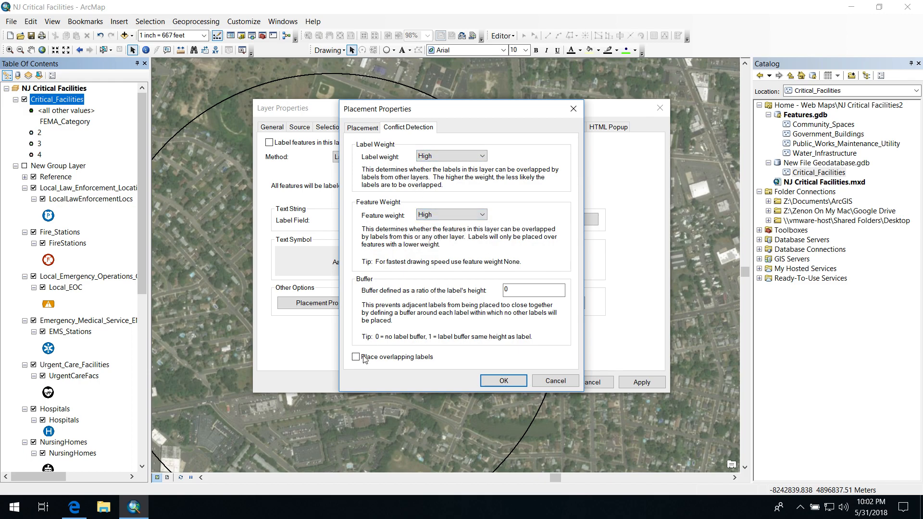
{"action": "left_click", "coordinate": [490, 379]}
{"action": "left_click", "coordinate": [519, 381]}
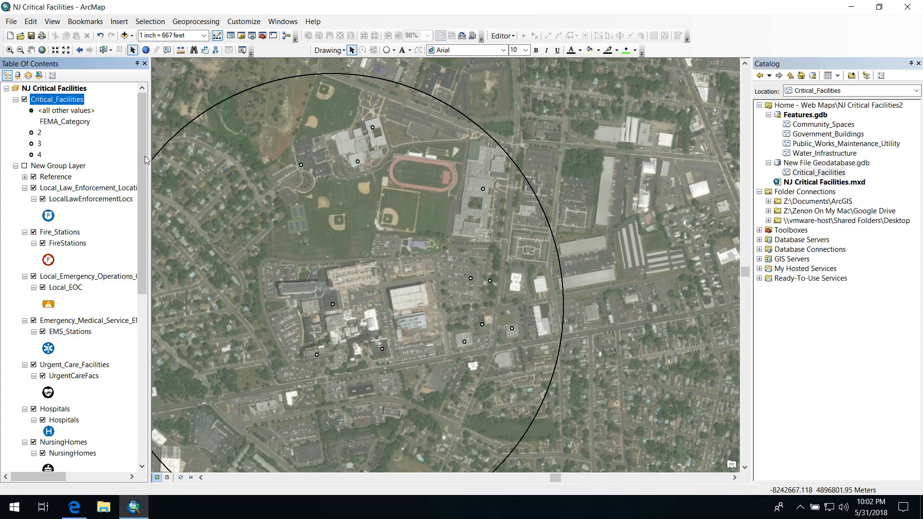
Turn on labels for the Critical_Facilities layer and make the label text bold at size 11
{"action": "right_click", "coordinate": [52, 99]}
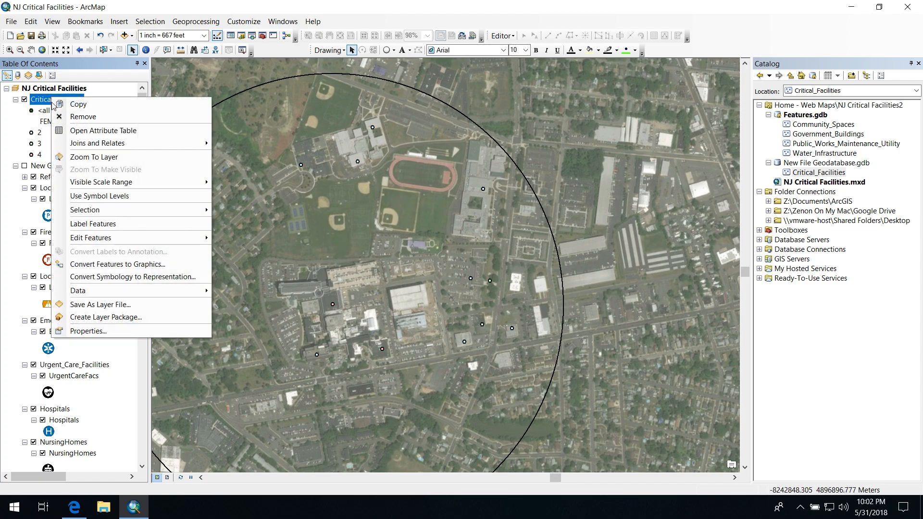
{"action": "left_click", "coordinate": [92, 225]}
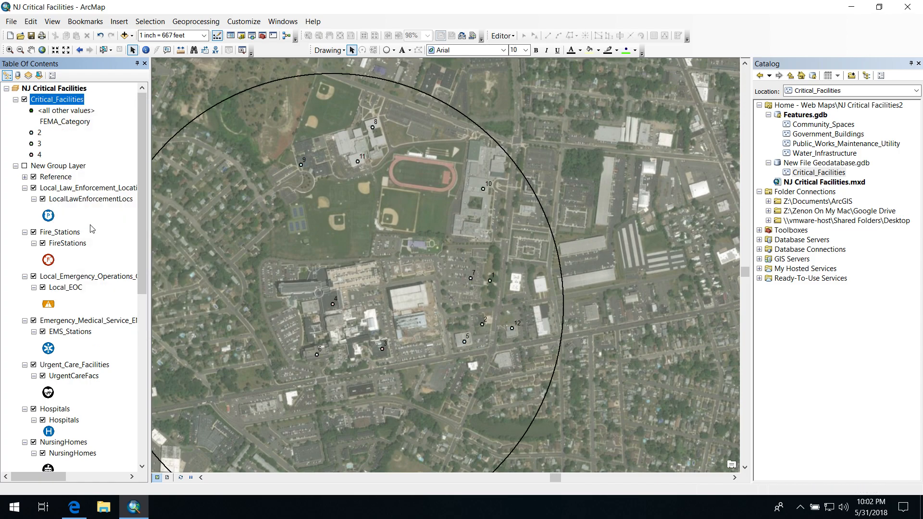
{"action": "right_click", "coordinate": [54, 102]}
{"action": "left_click", "coordinate": [115, 334]}
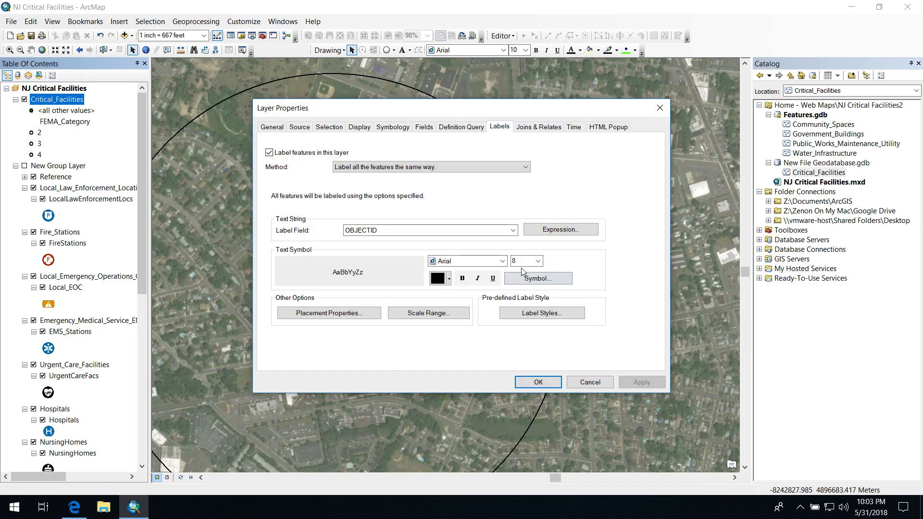
{"action": "left_click", "coordinate": [462, 279]}
{"action": "left_click", "coordinate": [538, 262]}
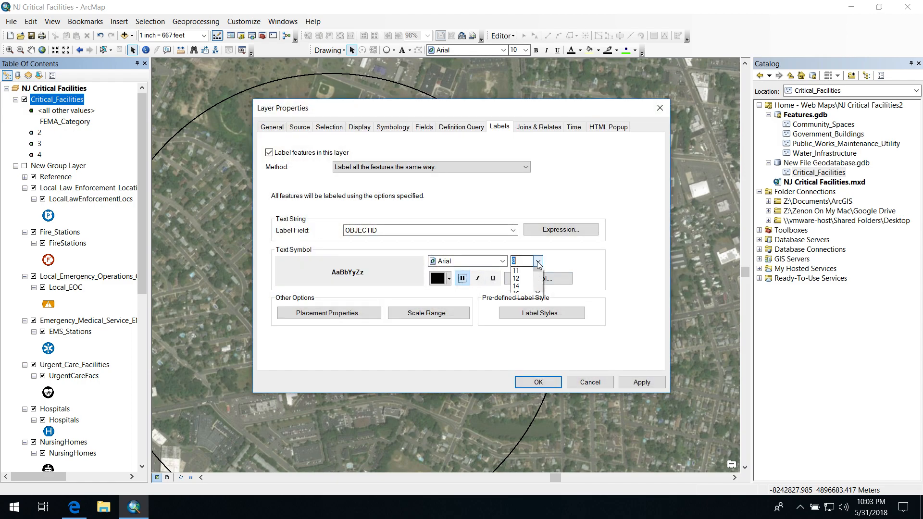
{"action": "left_click", "coordinate": [524, 294]}
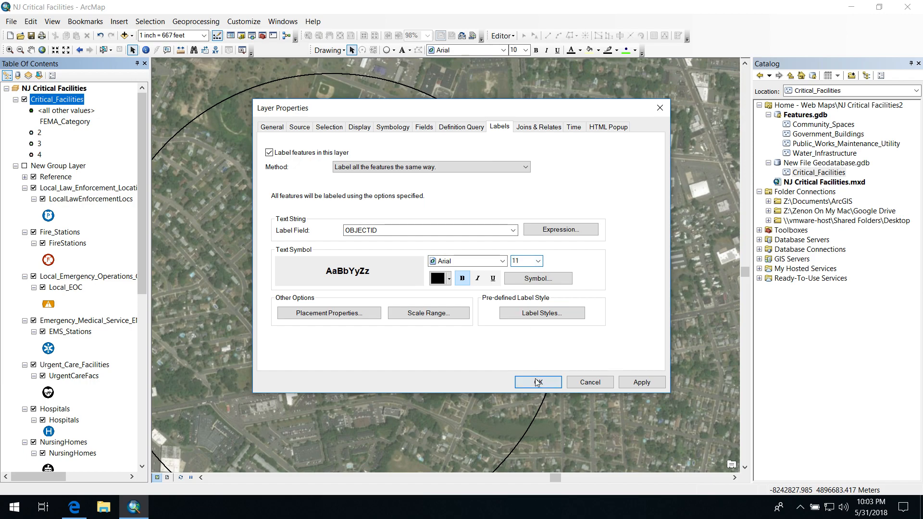
{"action": "left_click", "coordinate": [538, 382]}
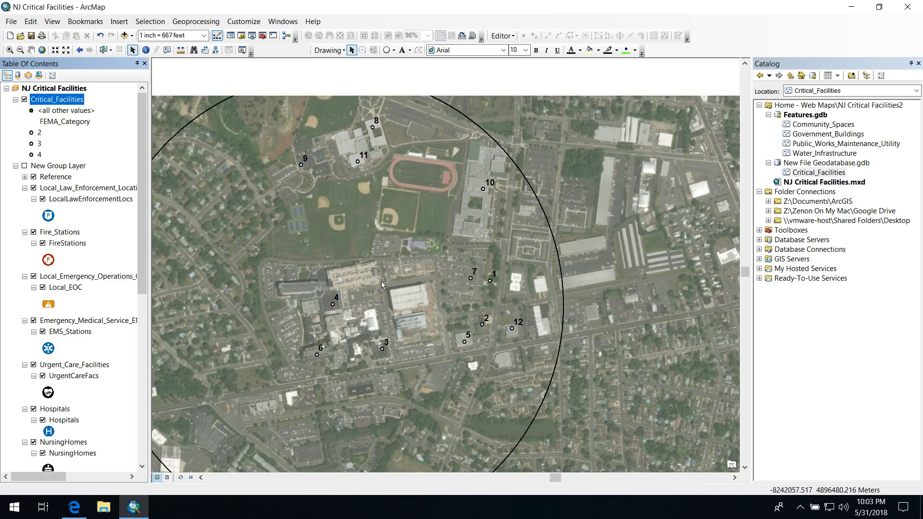
Switch to the page layout and set the Letter map page to landscape, 11 by 8.5 inches
{"action": "scroll", "coordinate": [382, 282], "scroll_direction": "up", "scroll_amount": 1}
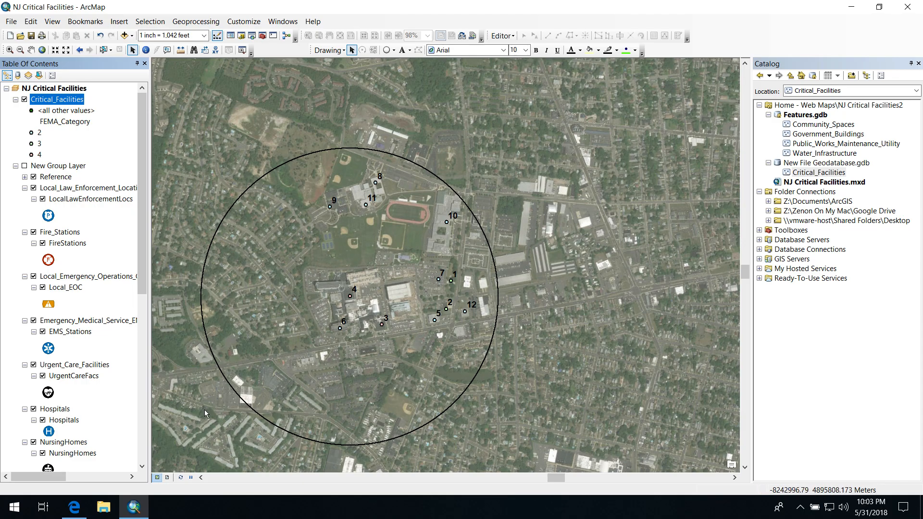
{"action": "left_click", "coordinate": [168, 478]}
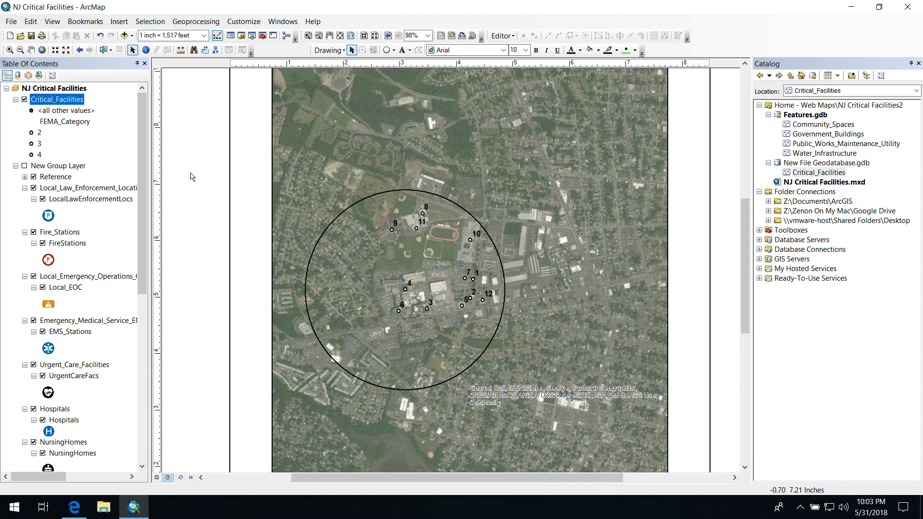
{"action": "left_click", "coordinate": [11, 22]}
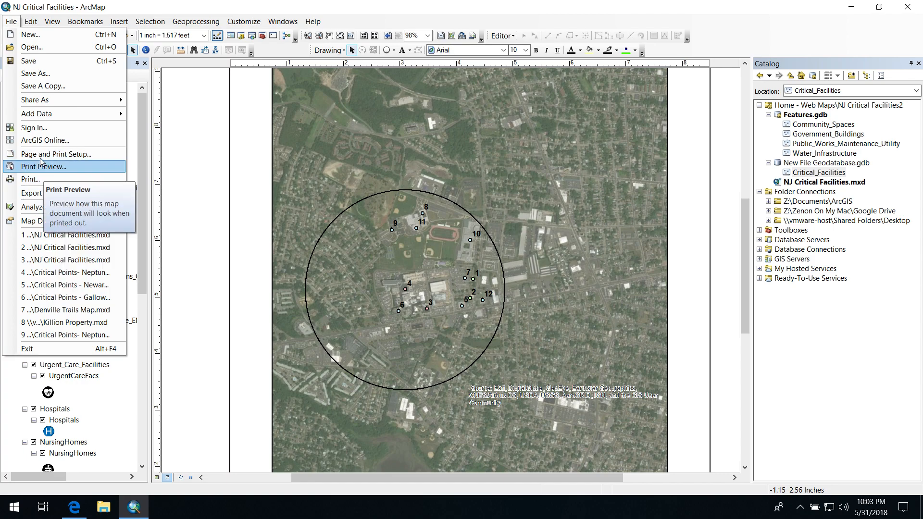
{"action": "left_click", "coordinate": [42, 158]}
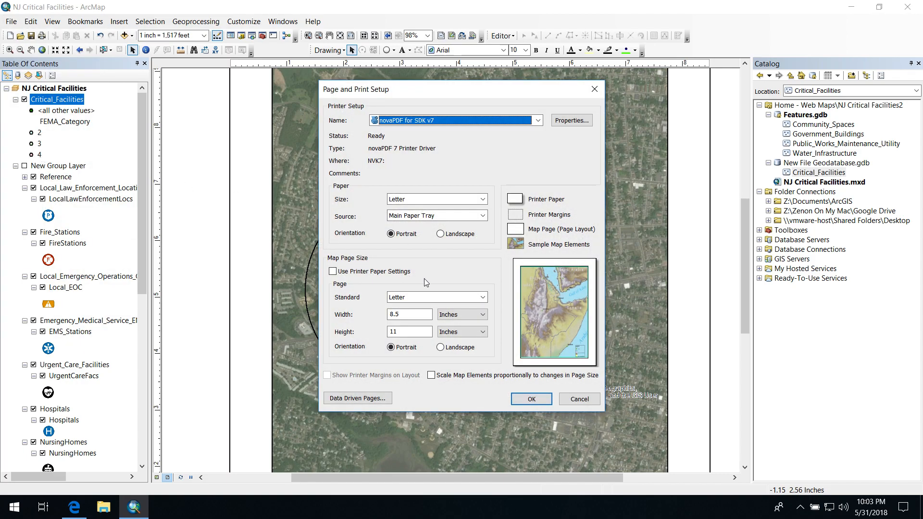
{"action": "left_click", "coordinate": [463, 348]}
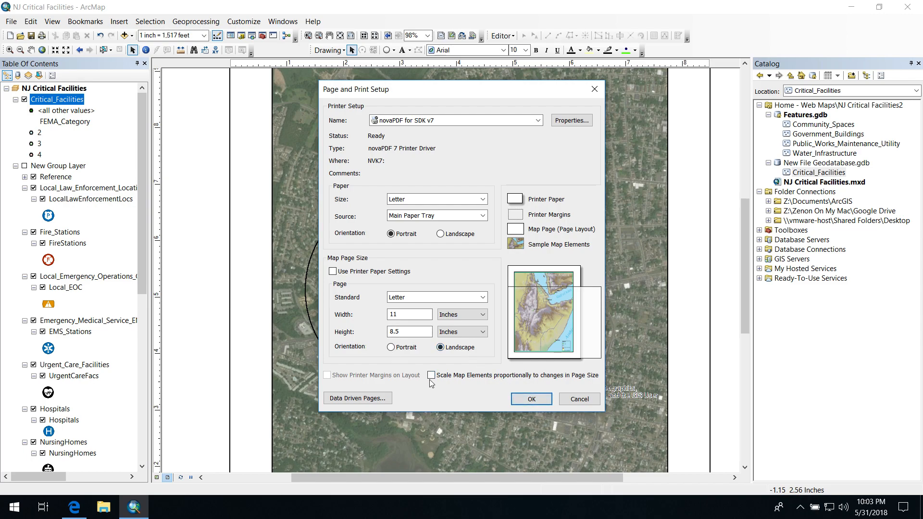
{"action": "left_click", "coordinate": [537, 402]}
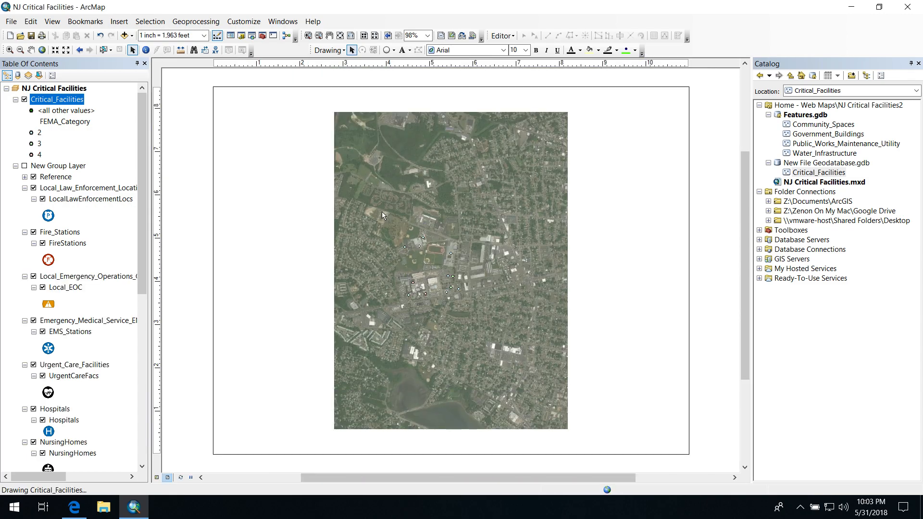
Widen the data frame on both sides to fill the landscape page, leaving narrow even side margins
{"action": "left_click", "coordinate": [363, 181]}
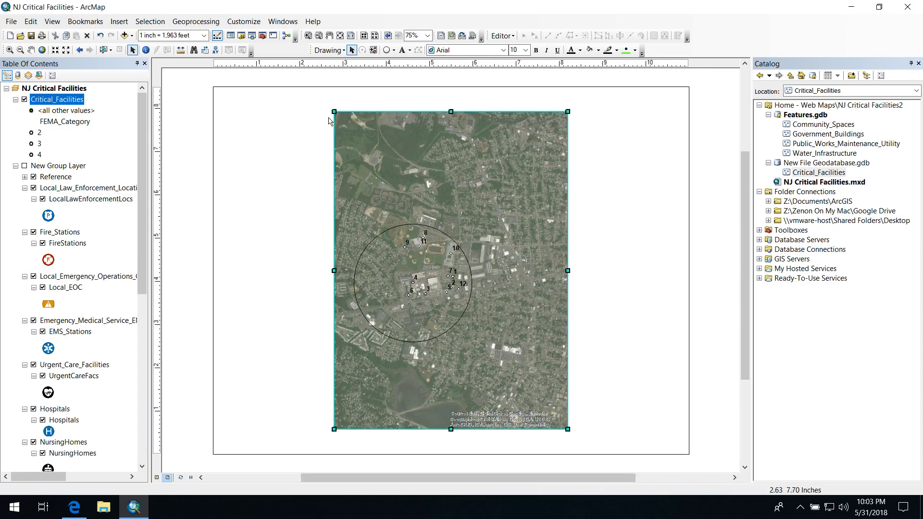
{"action": "left_click_drag", "start_coordinate": [340, 271], "coordinate": [244, 270]}
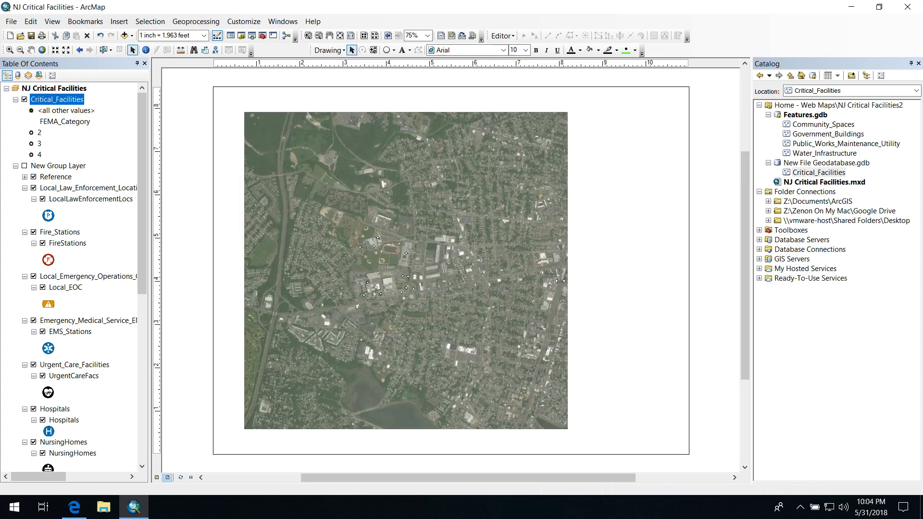
{"action": "left_click_drag", "start_coordinate": [567, 271], "coordinate": [664, 279]}
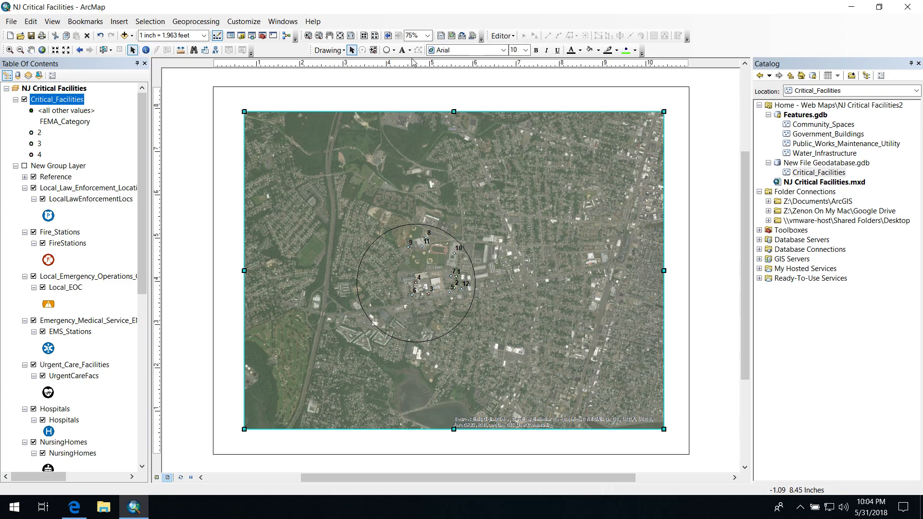
Enlarge the map to a scale of 1 inch = 1,042 feet and centre the circle in the data frame
{"action": "left_click", "coordinate": [9, 50]}
{"action": "scroll", "coordinate": [432, 269], "scroll_direction": "up", "scroll_amount": 1}
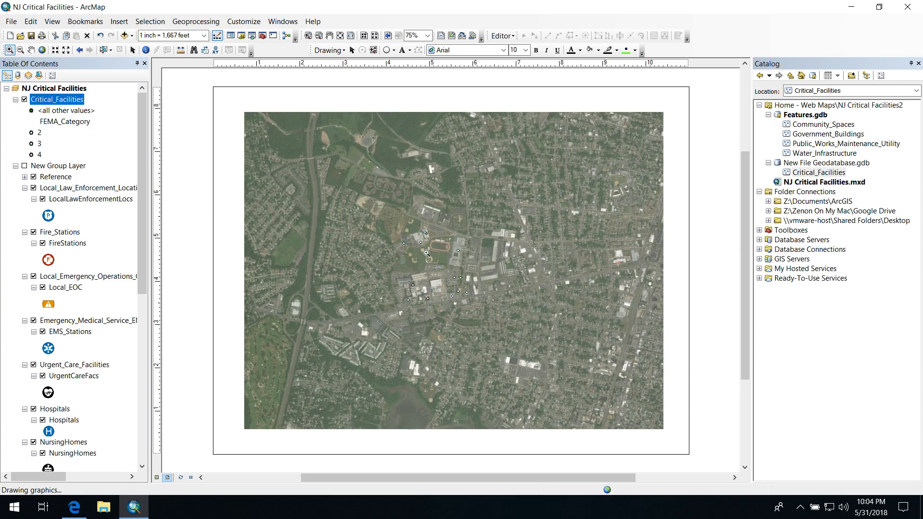
{"action": "scroll", "coordinate": [415, 268], "scroll_direction": "up", "scroll_amount": 2}
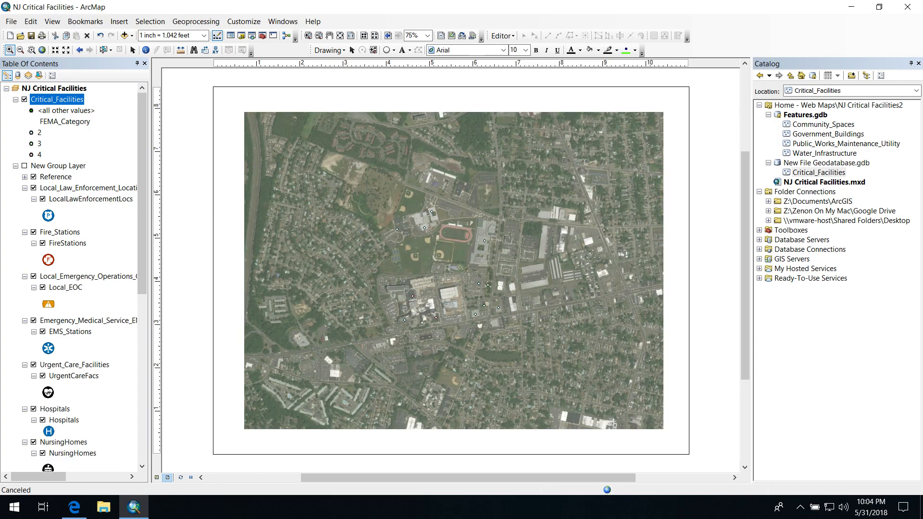
{"action": "left_click", "coordinate": [31, 50]}
{"action": "left_click_drag", "start_coordinate": [410, 276], "coordinate": [451, 254]}
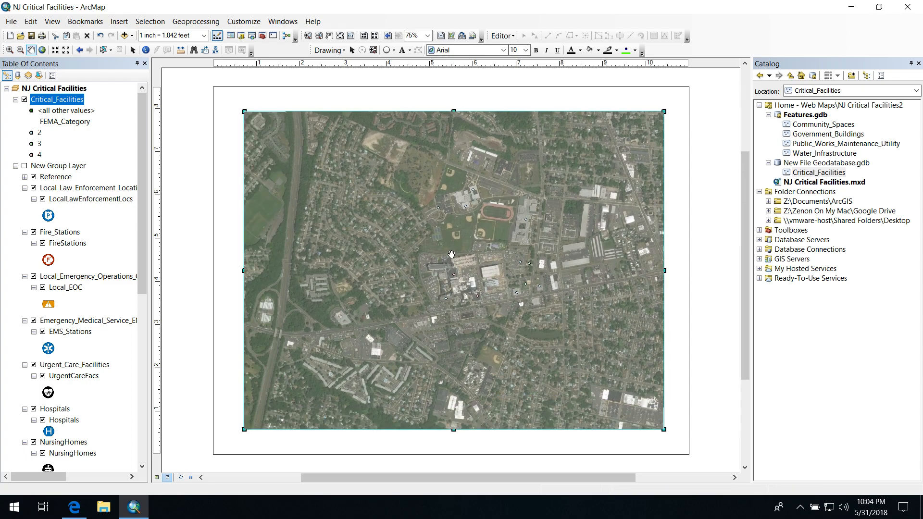
{"action": "left_click_drag", "start_coordinate": [451, 267], "coordinate": [450, 268]}
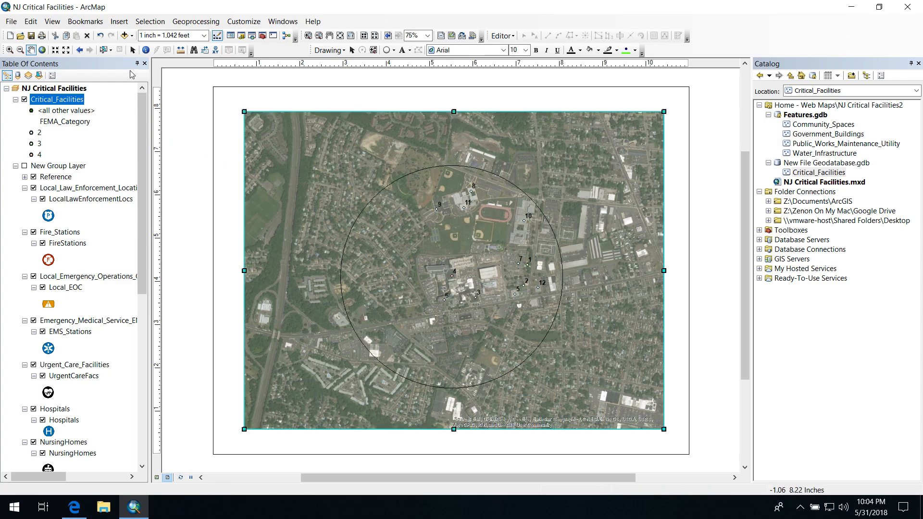
Raise the data frame's lower edge slightly and place an Alternating Scale Bar 2 beneath the map's lower-left corner
{"action": "left_click", "coordinate": [133, 50]}
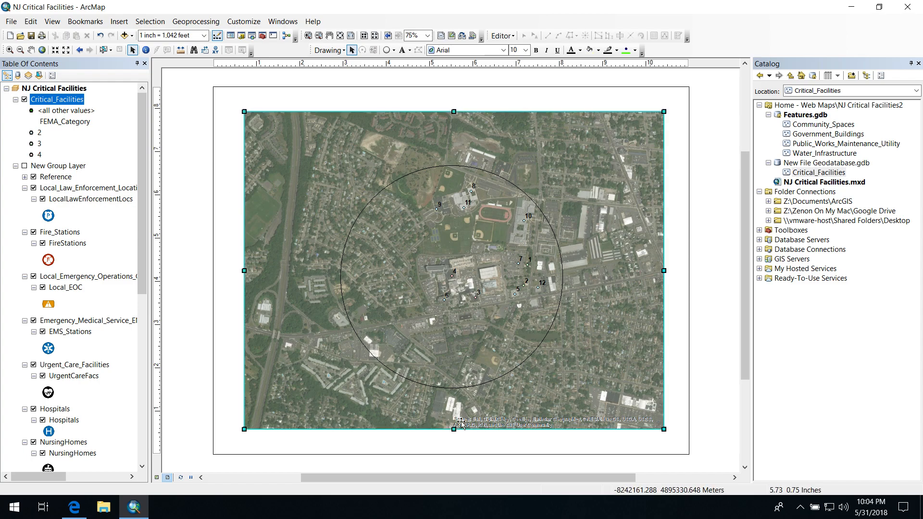
{"action": "left_click_drag", "start_coordinate": [455, 431], "coordinate": [455, 424]}
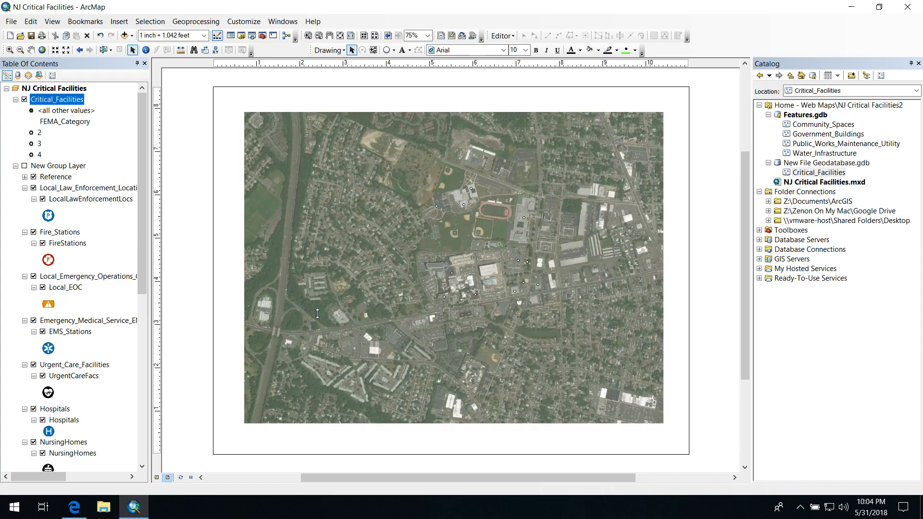
{"action": "left_click", "coordinate": [119, 21]}
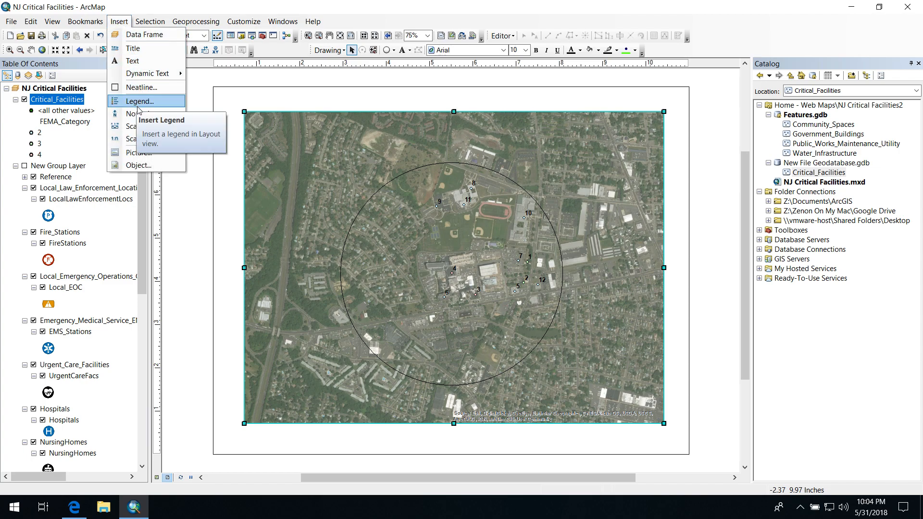
{"action": "left_click", "coordinate": [139, 127]}
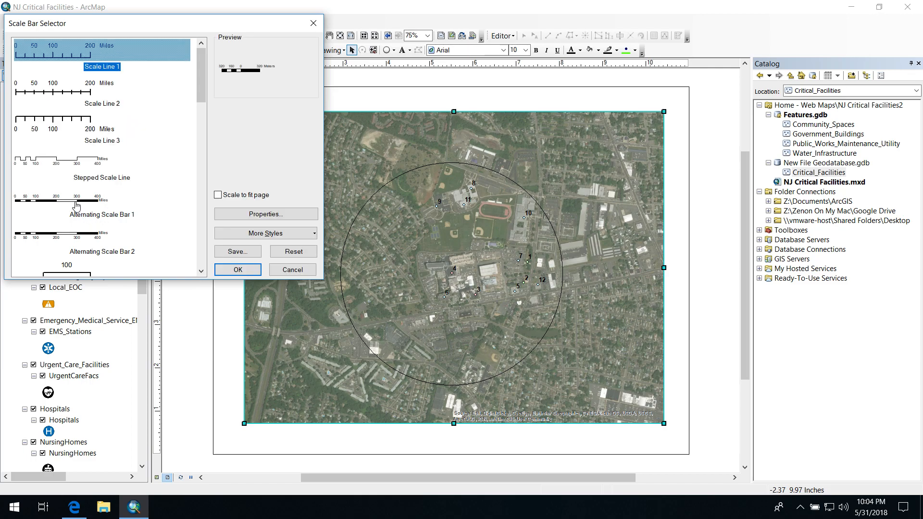
{"action": "left_click", "coordinate": [76, 212]}
{"action": "left_click", "coordinate": [82, 232]}
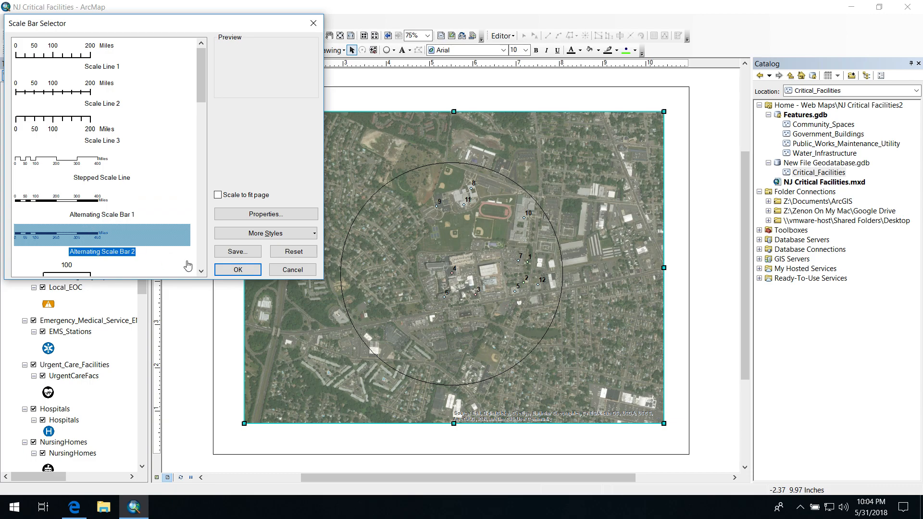
{"action": "left_click", "coordinate": [237, 270]}
{"action": "left_click_drag", "start_coordinate": [416, 278], "coordinate": [273, 460]}
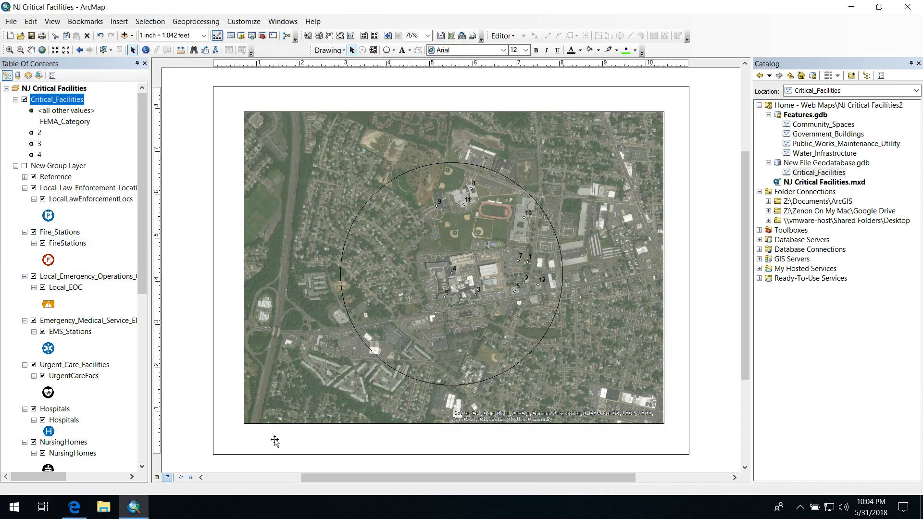
{"action": "left_click", "coordinate": [230, 216]}
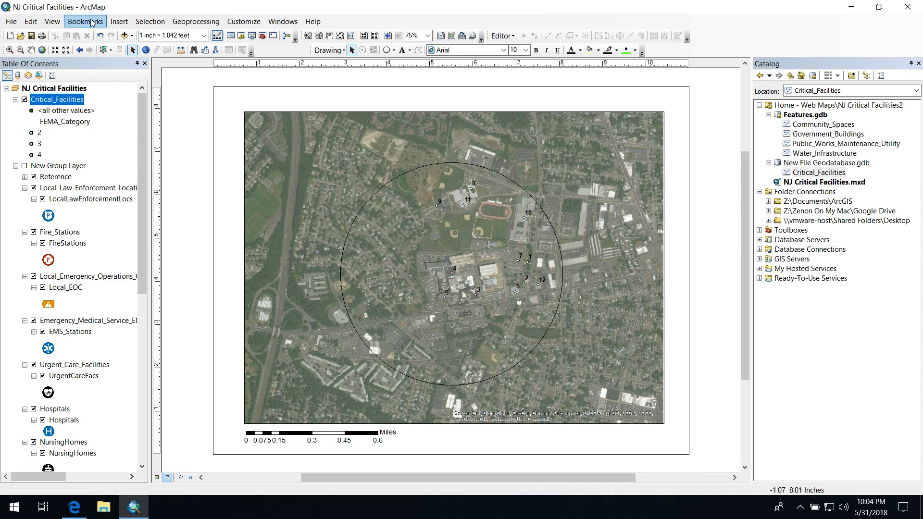
Insert an ESRI North 2 north arrow and place it beneath the map's lower-right corner
{"action": "left_click", "coordinate": [120, 21]}
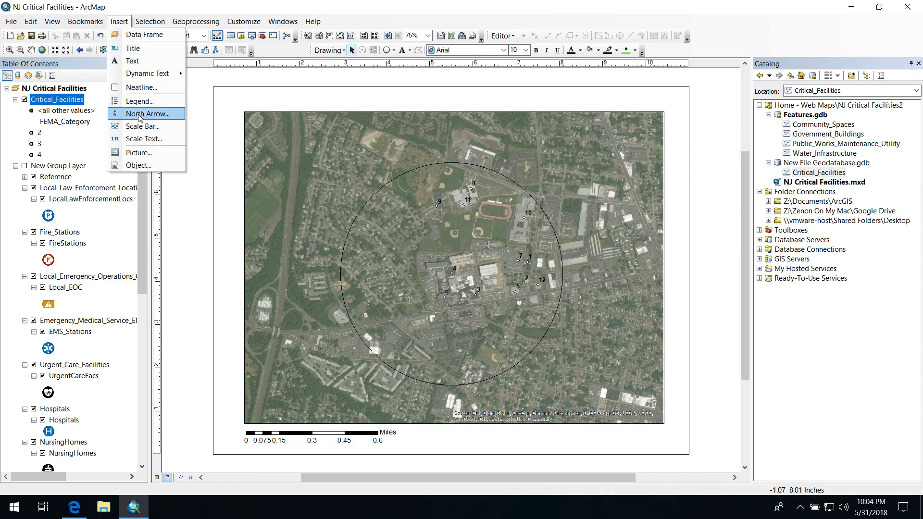
{"action": "left_click", "coordinate": [139, 114]}
{"action": "left_click", "coordinate": [103, 72]}
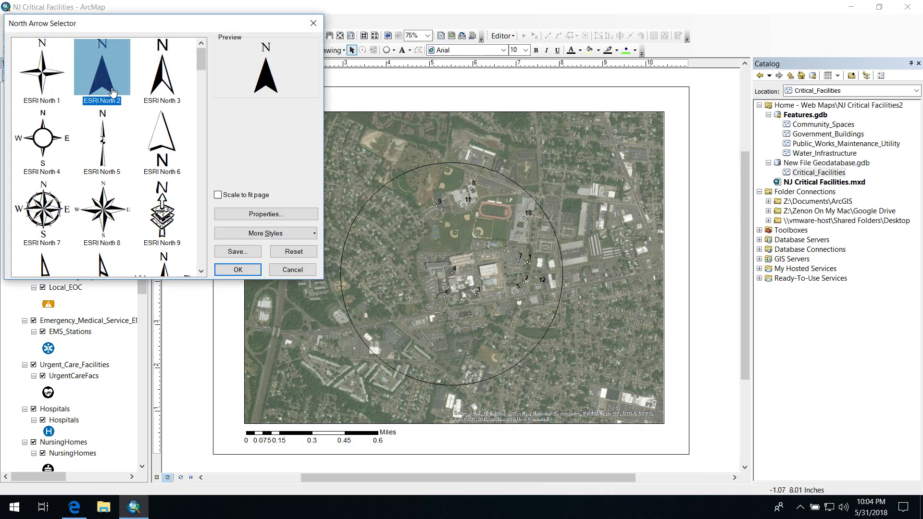
{"action": "left_click", "coordinate": [237, 268]}
{"action": "left_click_drag", "start_coordinate": [383, 311], "coordinate": [685, 442]}
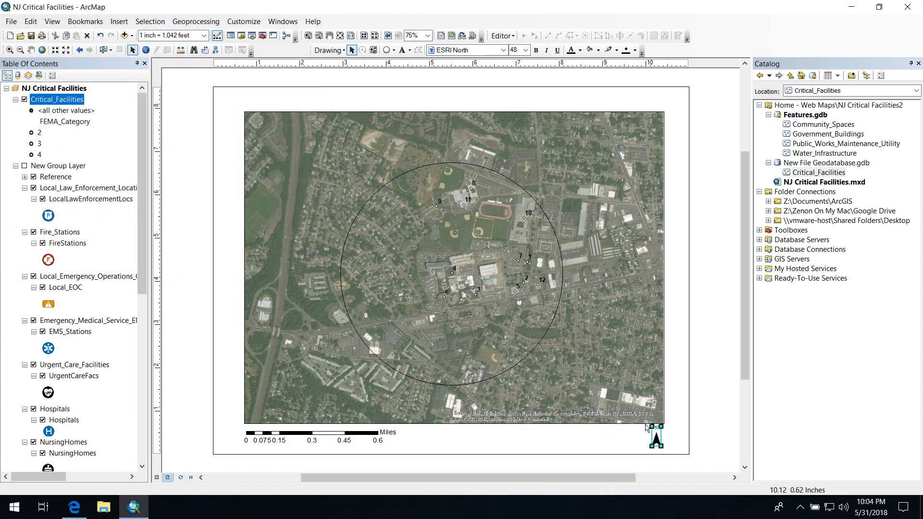
Lower the data frame's upper edge slightly and add the text "Neptune Microgrid" just above the map's upper-left corner
{"action": "left_click", "coordinate": [351, 133]}
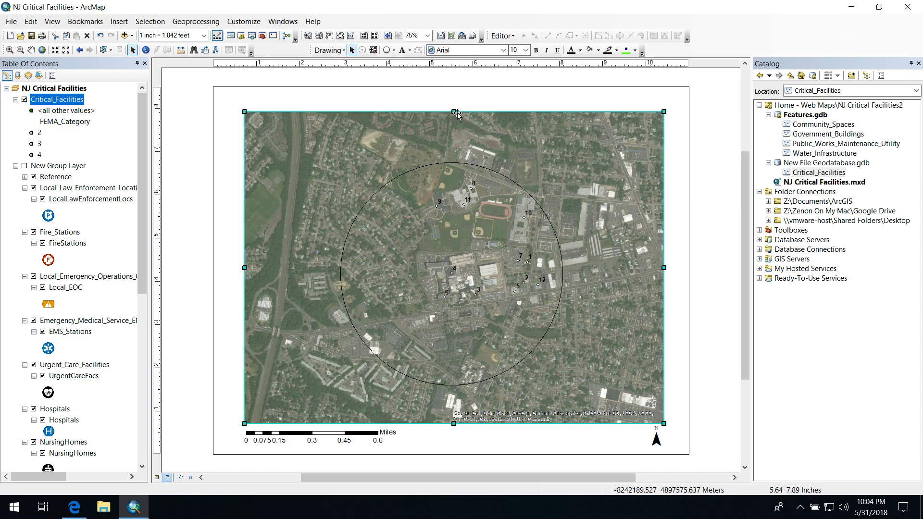
{"action": "left_click_drag", "start_coordinate": [454, 111], "coordinate": [454, 126]}
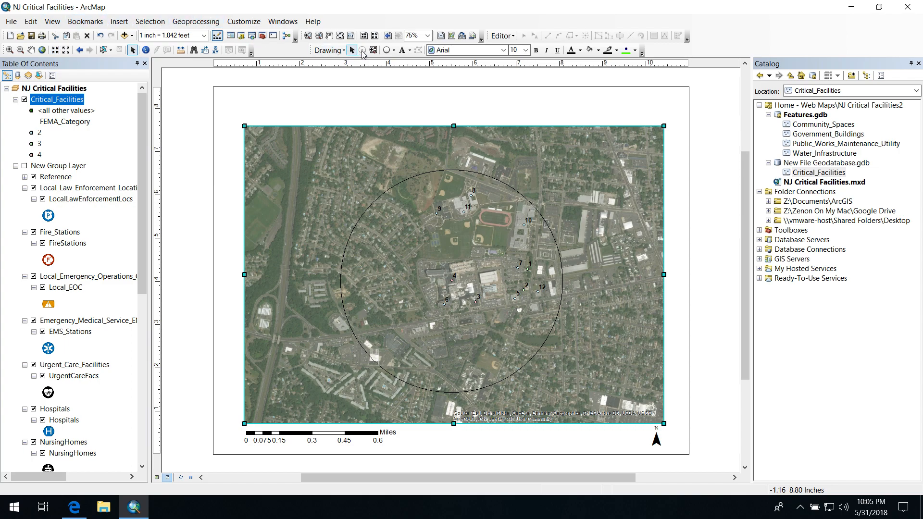
{"action": "left_click", "coordinate": [405, 52]}
{"action": "left_click", "coordinate": [244, 98]}
{"action": "key", "text": "Return"}
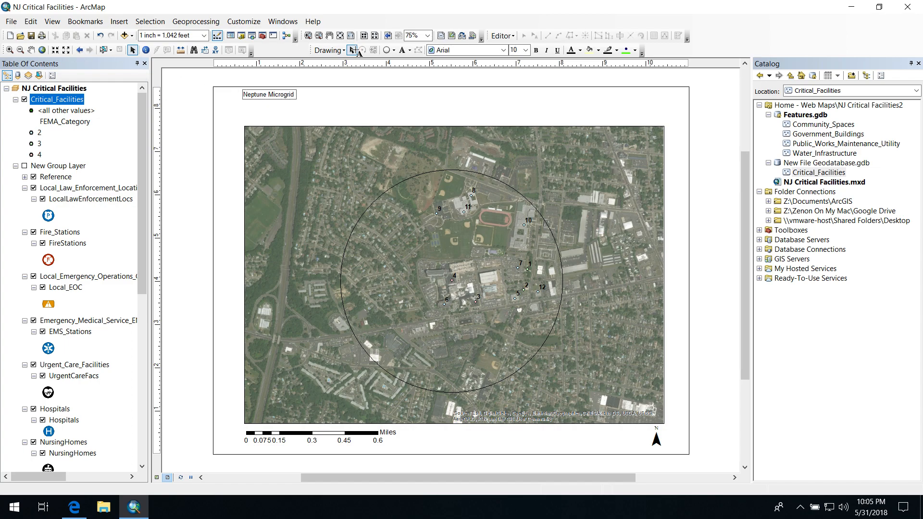
{"action": "left_click", "coordinate": [275, 74]}
{"action": "left_click", "coordinate": [264, 96]}
{"action": "left_click_drag", "start_coordinate": [261, 97], "coordinate": [259, 112]}
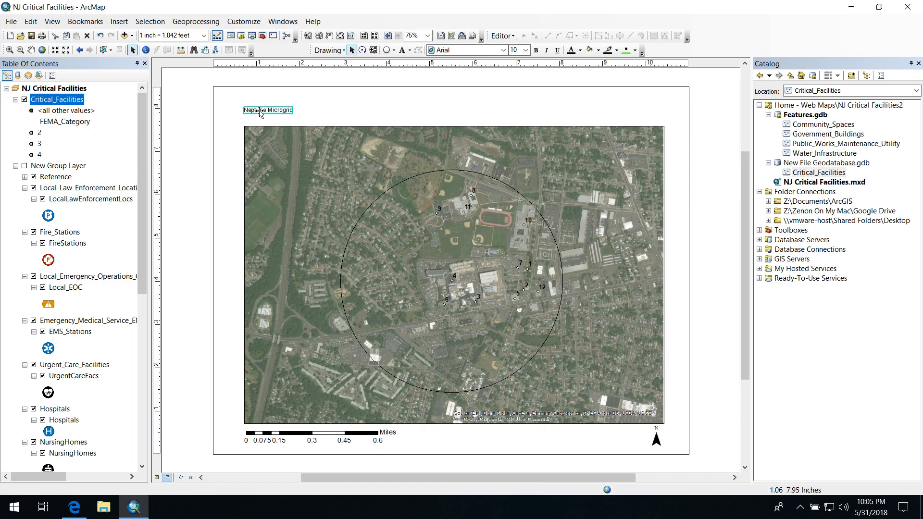
Set the "Neptune Microgrid" title's font size to 16 and deselect it
{"action": "right_click", "coordinate": [260, 114]}
{"action": "left_click", "coordinate": [321, 303]}
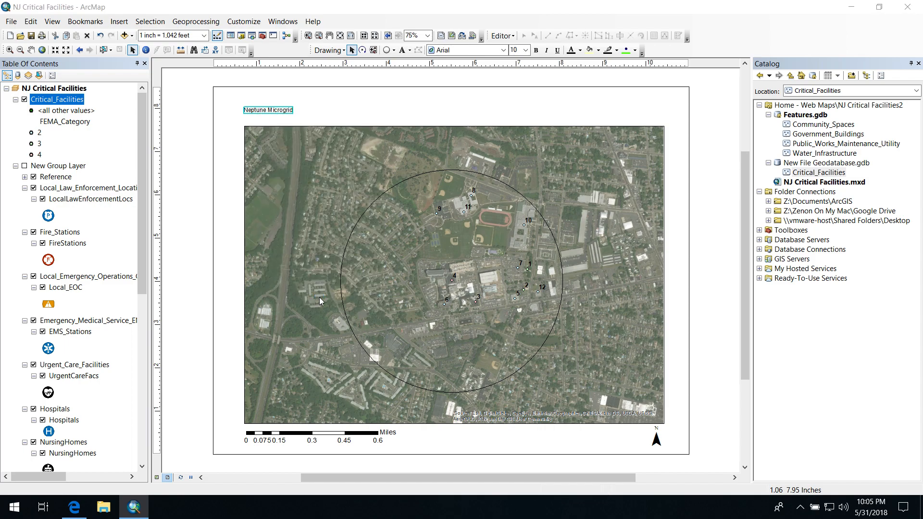
{"action": "left_click", "coordinate": [515, 326]}
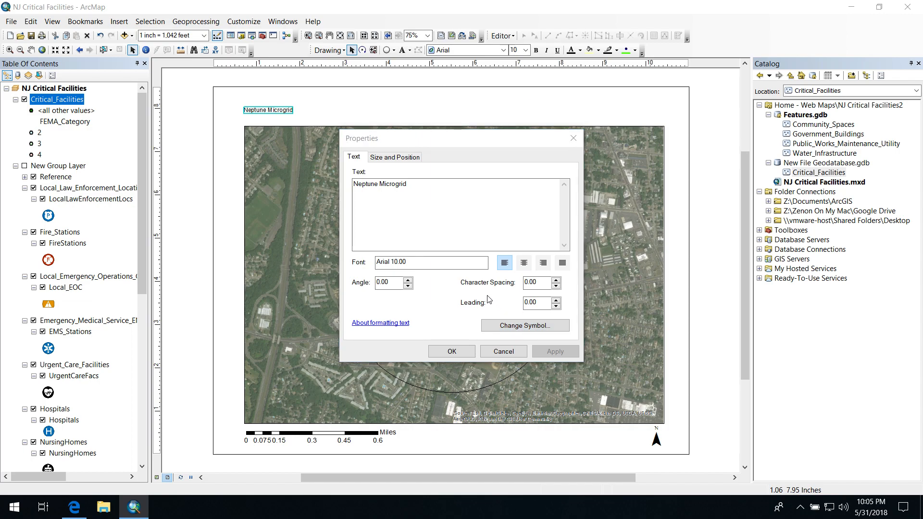
{"action": "left_click", "coordinate": [780, 242]}
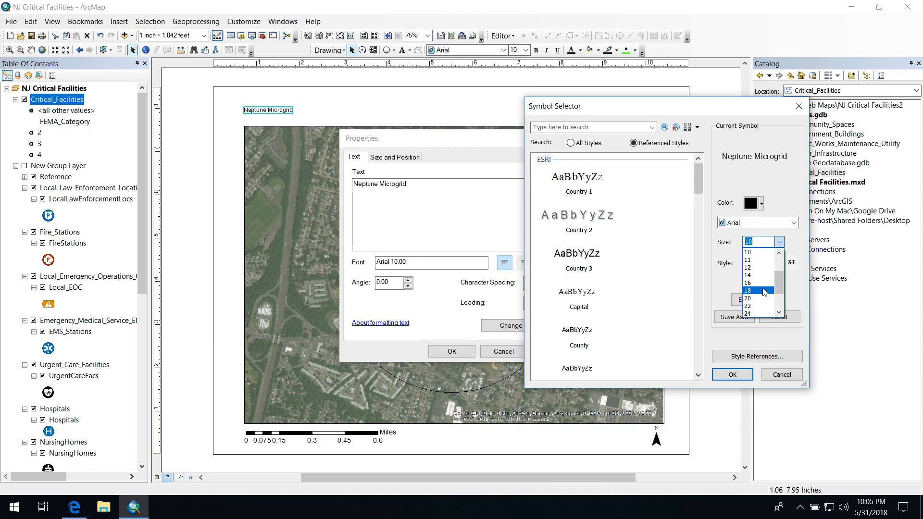
{"action": "left_click", "coordinate": [757, 283]}
{"action": "left_click", "coordinate": [744, 374]}
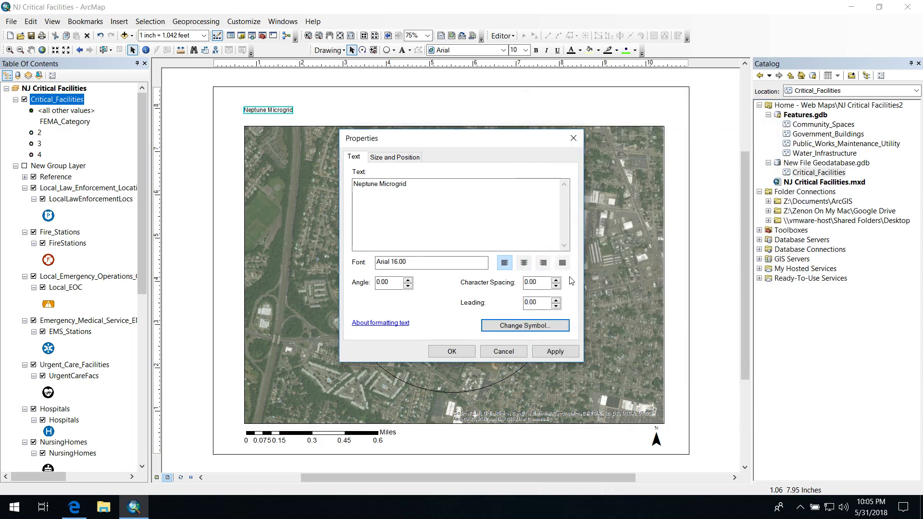
{"action": "left_click", "coordinate": [452, 351]}
{"action": "left_click", "coordinate": [262, 113]}
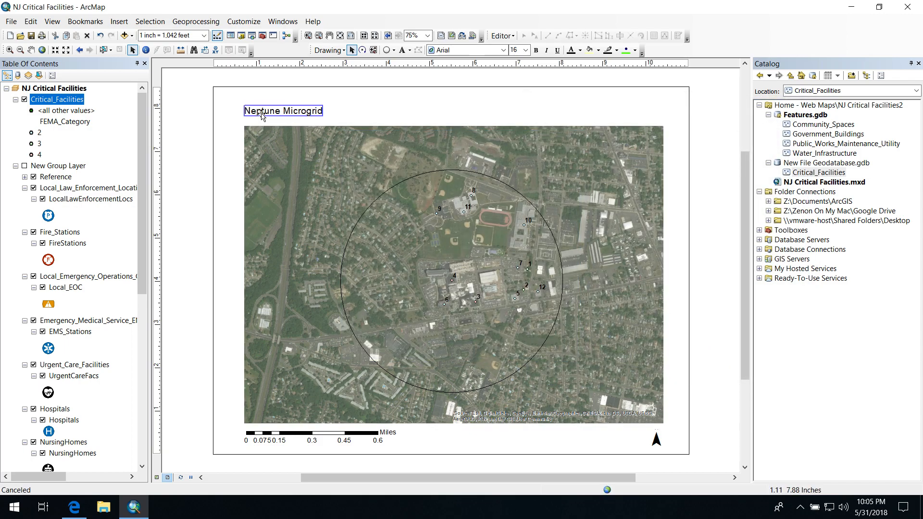
{"action": "left_click", "coordinate": [224, 145]}
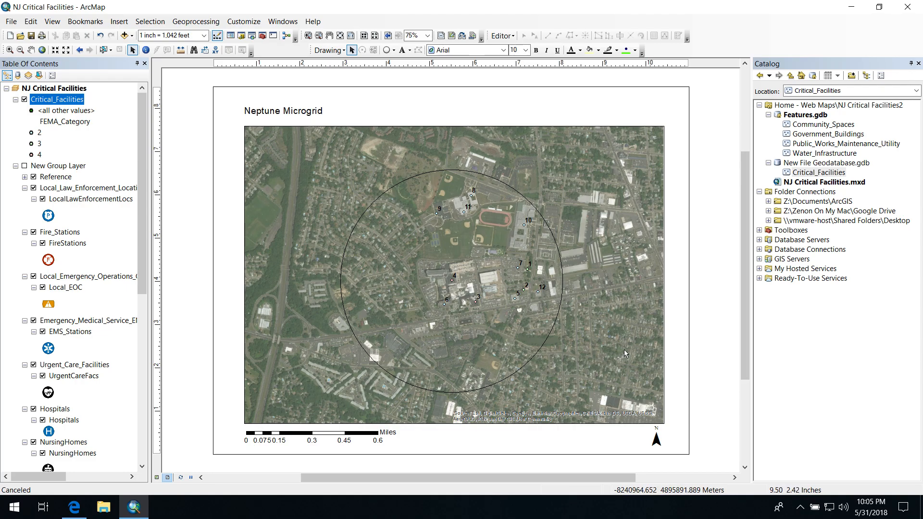
{"action": "mouse_move", "coordinate": [922, 518]}
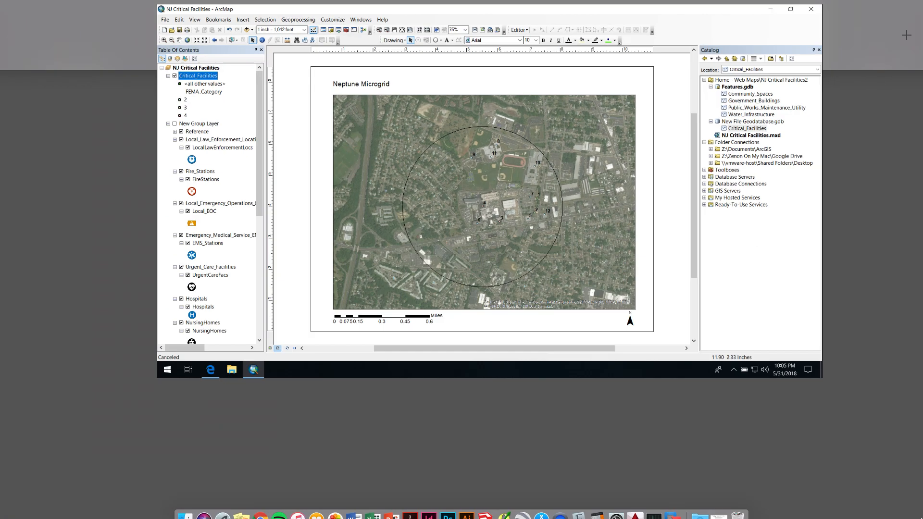